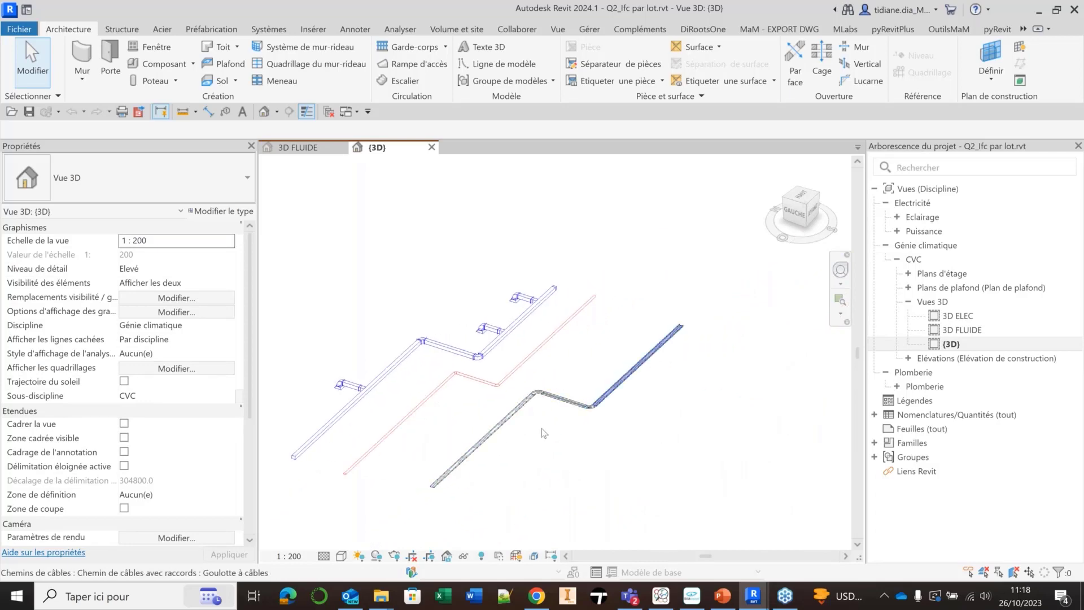
- Compare the network elements shown in the (3D), 3D ELEC and 3D FLUIDE views
{"action": "scroll", "coordinate": [490, 437], "scroll_direction": "up", "scroll_amount": 2}
{"action": "middle_click_drag", "start_coordinate": [346, 376], "coordinate": [449, 421]}
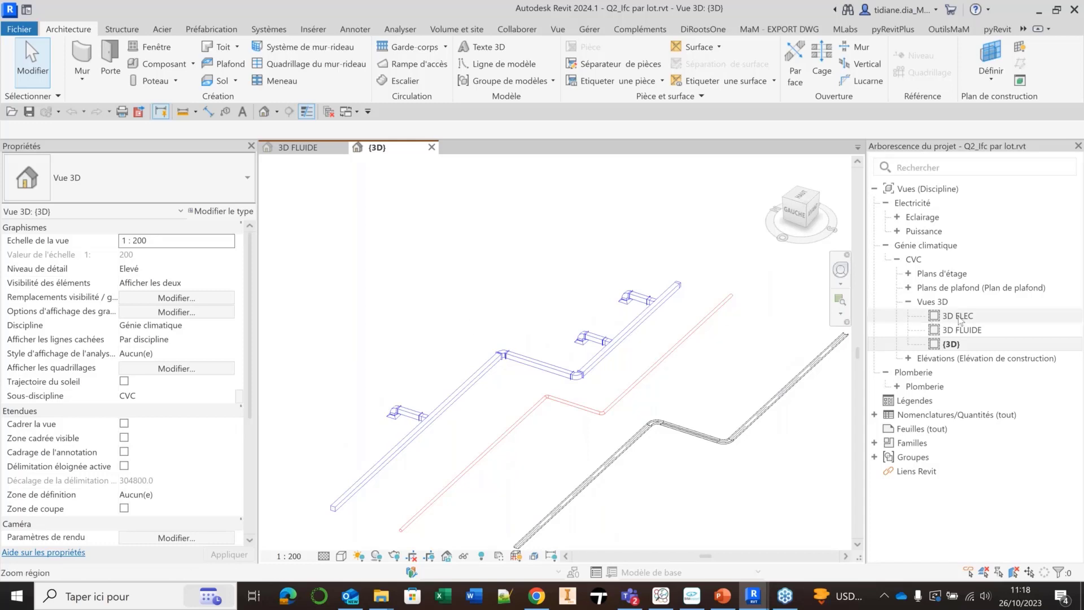
{"action": "double_click", "coordinate": [958, 316]}
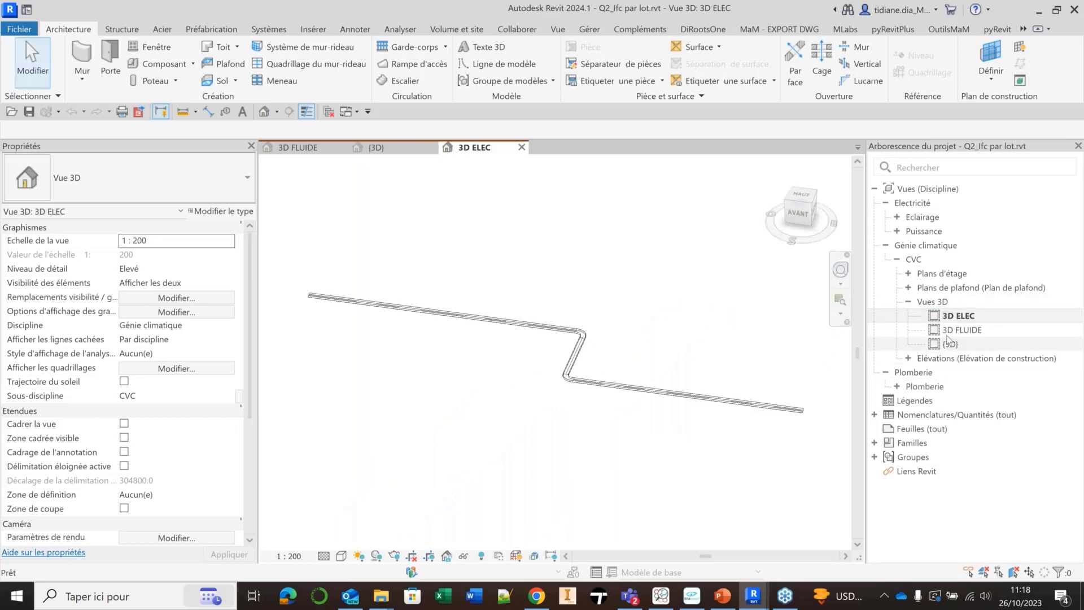
{"action": "double_click", "coordinate": [960, 331]}
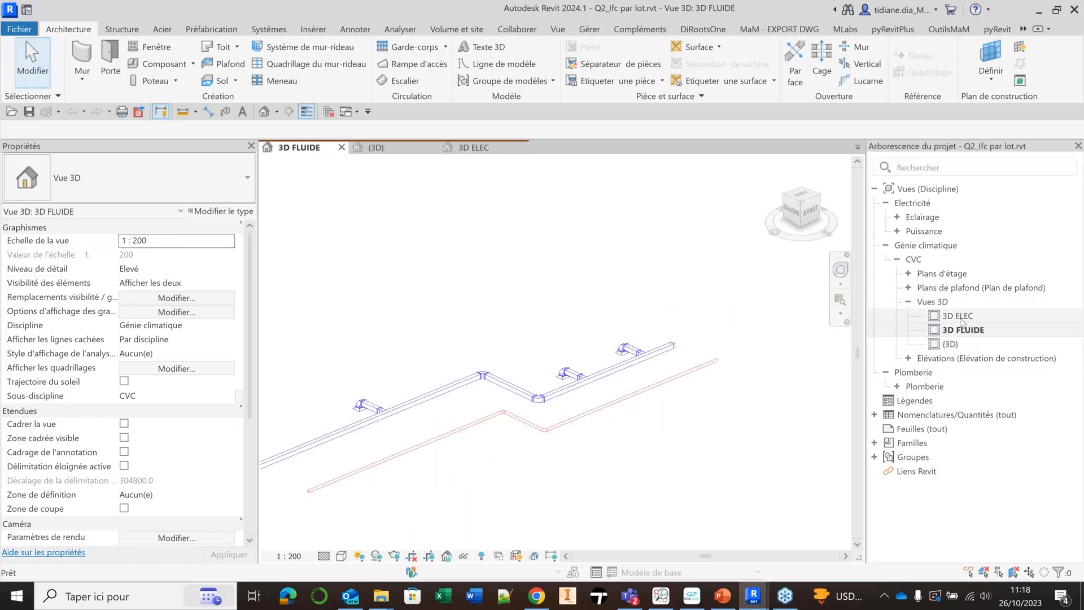
{"action": "left_click", "coordinate": [962, 318]}
{"action": "double_click", "coordinate": [961, 317]}
{"action": "double_click", "coordinate": [963, 329]}
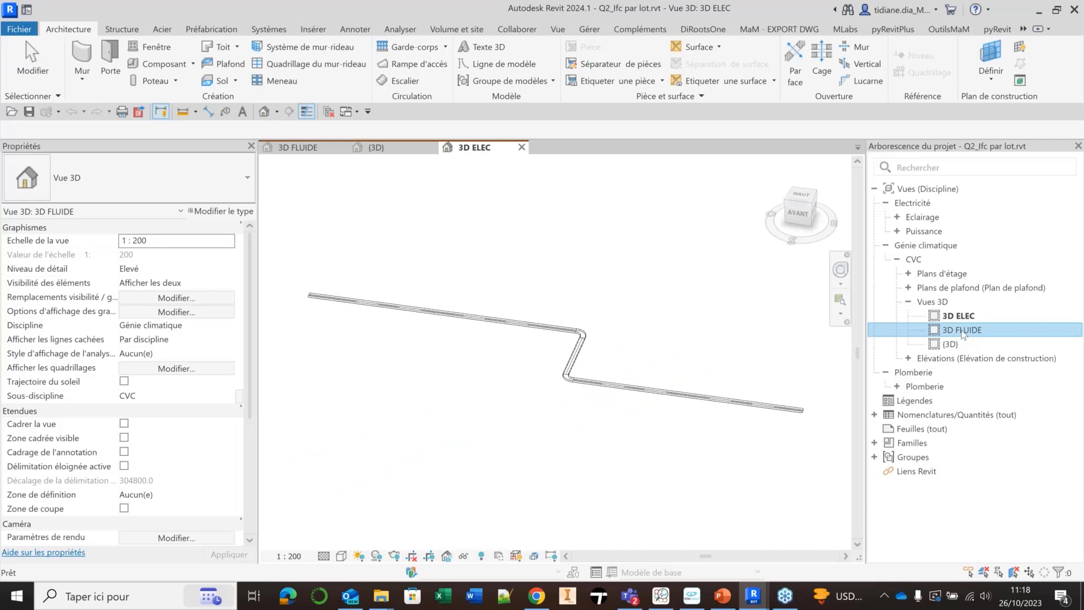
- Open the 3D ELEC view and examine the cable tray run from several angles
{"action": "double_click", "coordinate": [961, 316]}
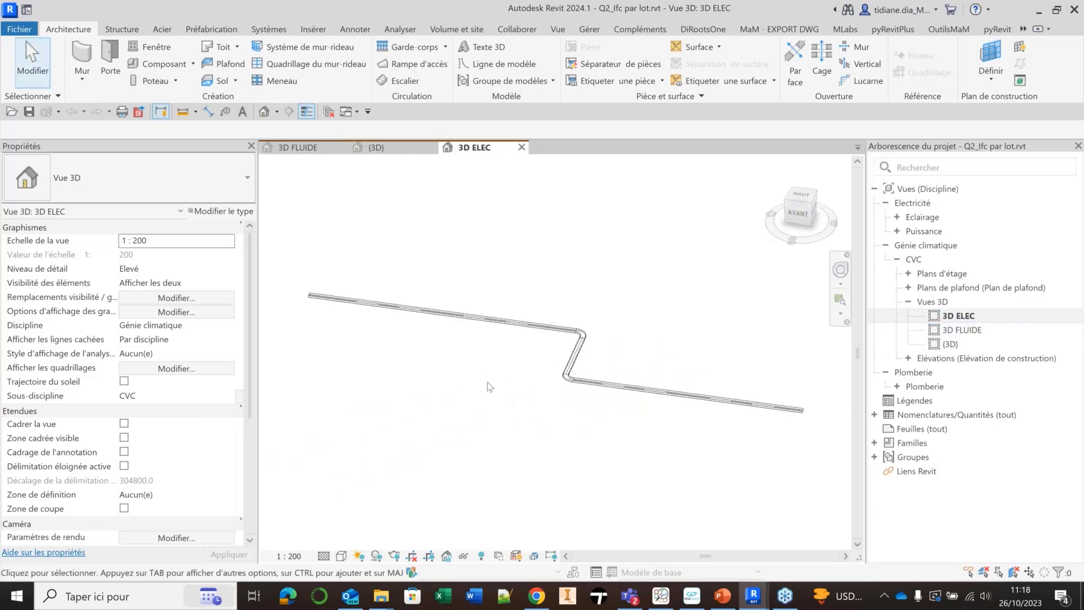
{"action": "scroll", "coordinate": [754, 297], "scroll_direction": "up", "scroll_amount": 1}
{"action": "middle_click_drag", "start_coordinate": [538, 340], "coordinate": [635, 329]}
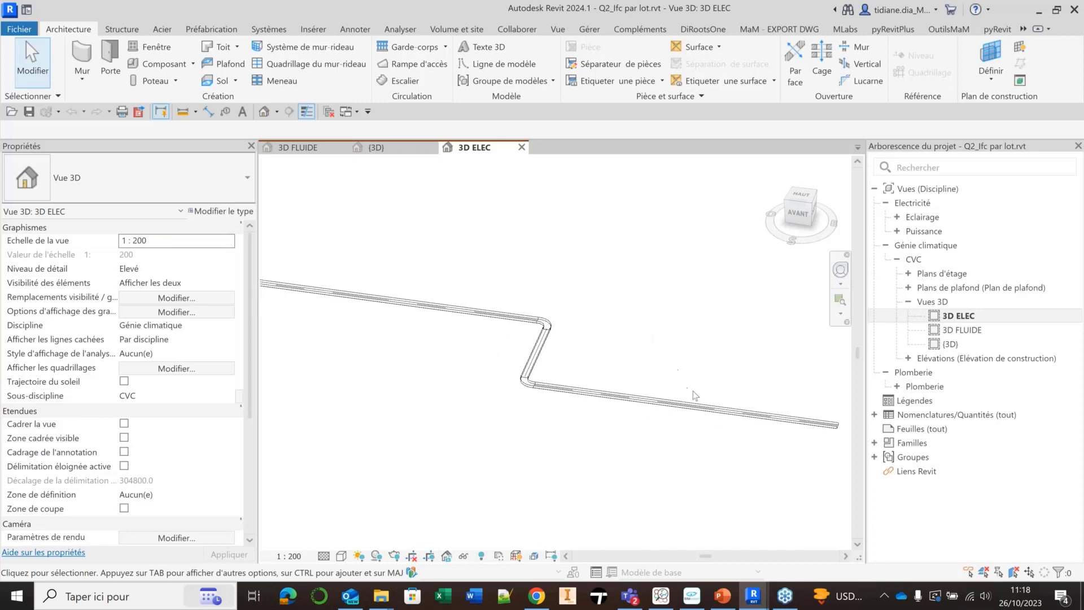
{"action": "scroll", "coordinate": [567, 349], "scroll_direction": "up", "scroll_amount": 1}
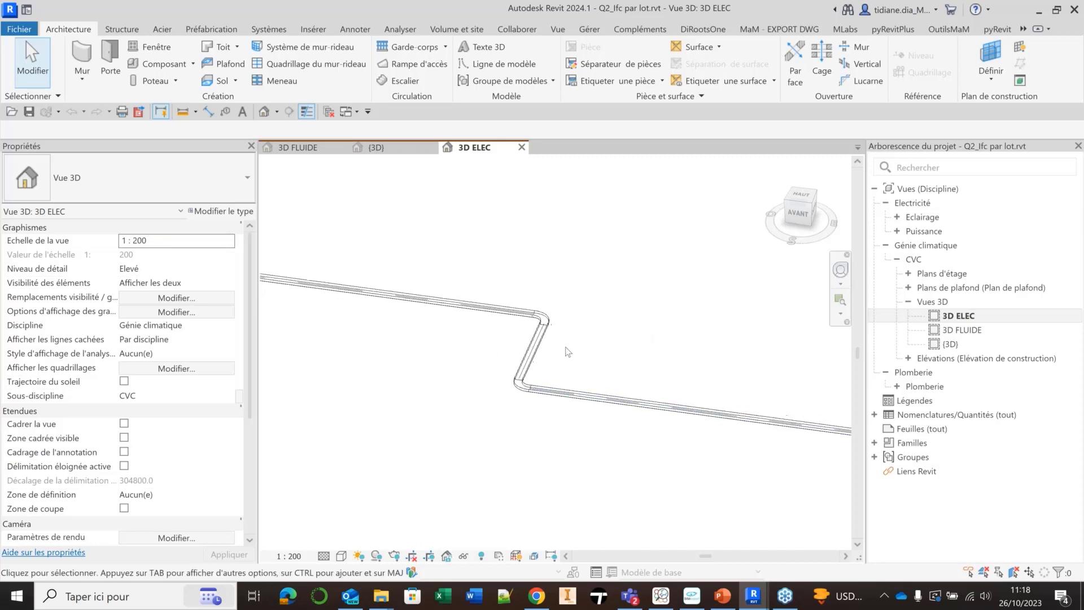
{"action": "scroll", "coordinate": [568, 351], "scroll_direction": "down", "scroll_amount": 1}
{"action": "middle_click_drag", "start_coordinate": [738, 350], "coordinate": [688, 375]}
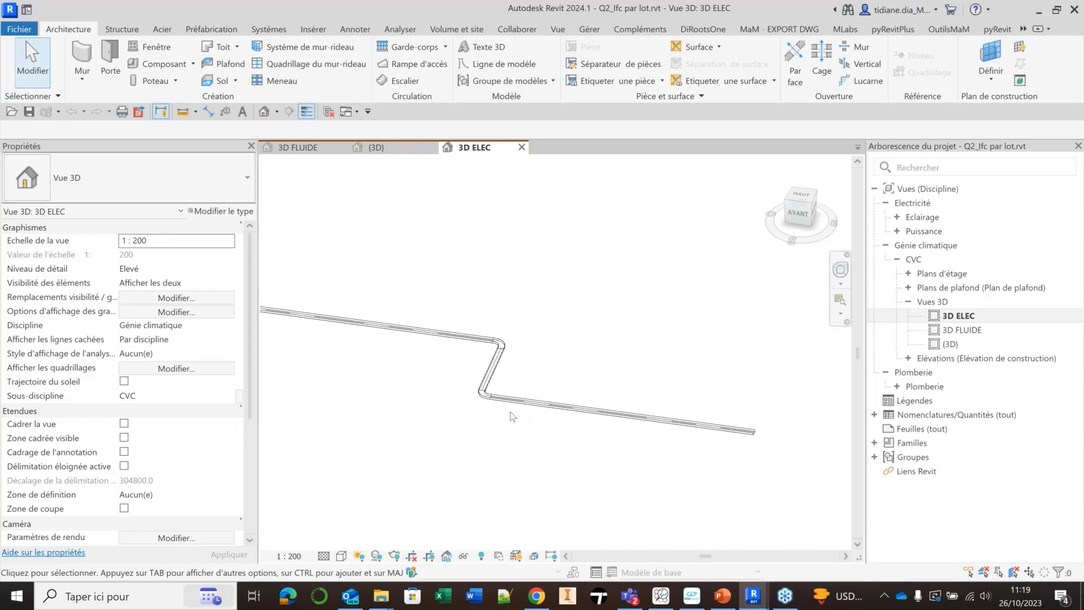
{"action": "middle_click_drag", "start_coordinate": [510, 417], "coordinate": [700, 389], "text": "shift"}
{"action": "middle_click_drag", "start_coordinate": [700, 390], "coordinate": [718, 401]}
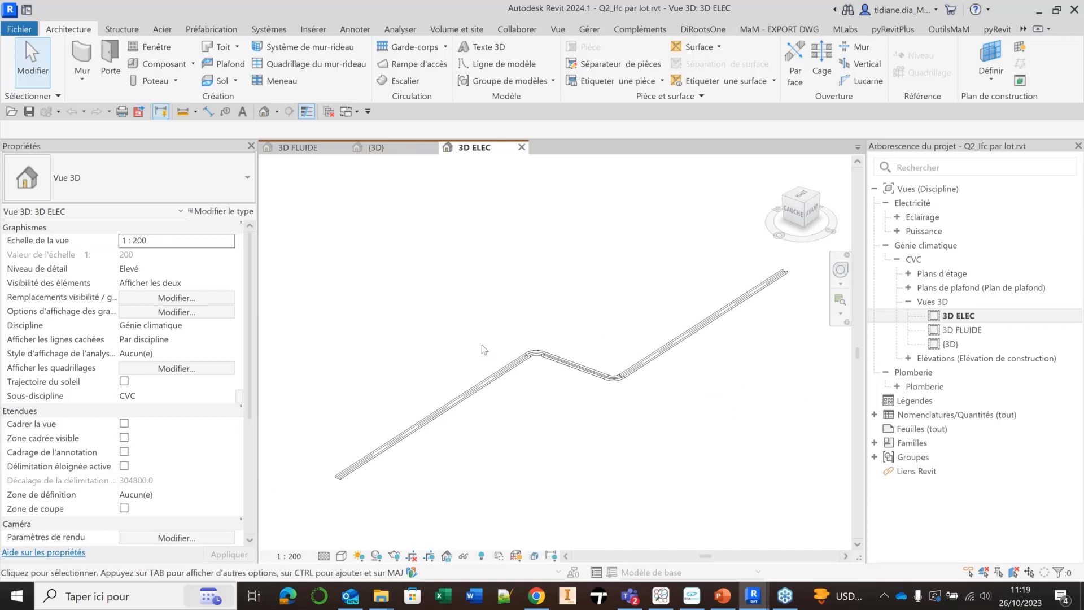
- Start an IFC export of the 3D ELEC view and enable "Exporter les éléments visibles dans la vue" in its additional content settings
{"action": "left_click", "coordinate": [28, 31]}
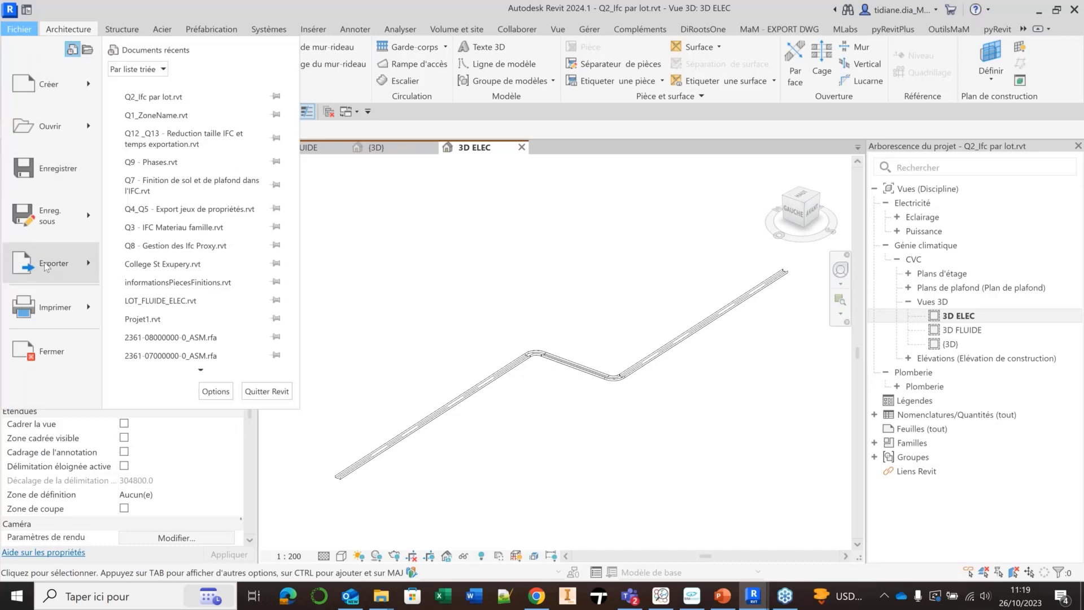
{"action": "mouse_move", "coordinate": [45, 267]}
{"action": "left_click", "coordinate": [175, 180]}
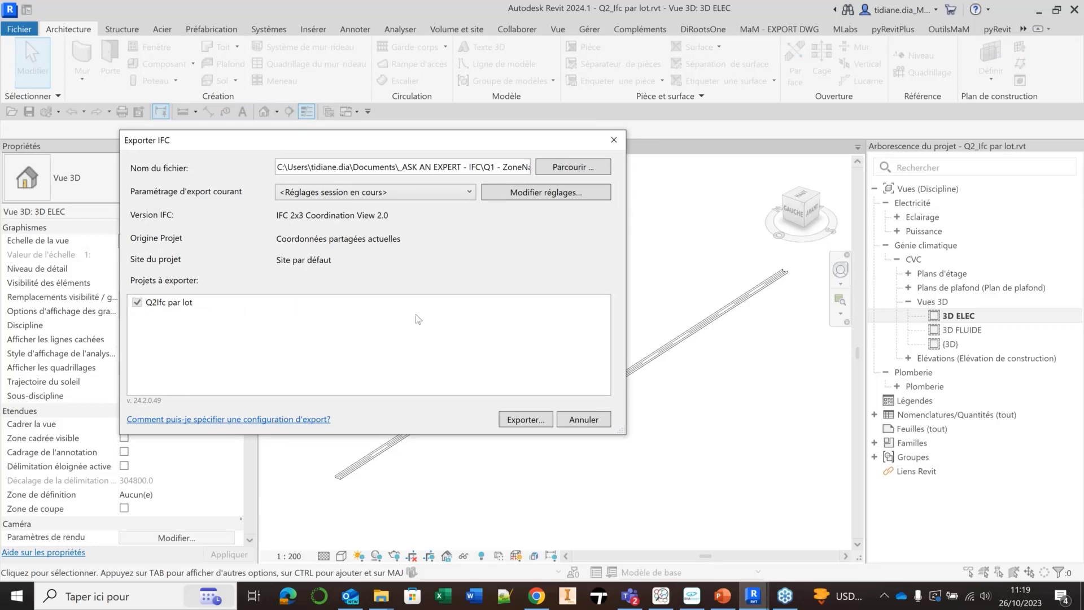
{"action": "left_click", "coordinate": [555, 193]}
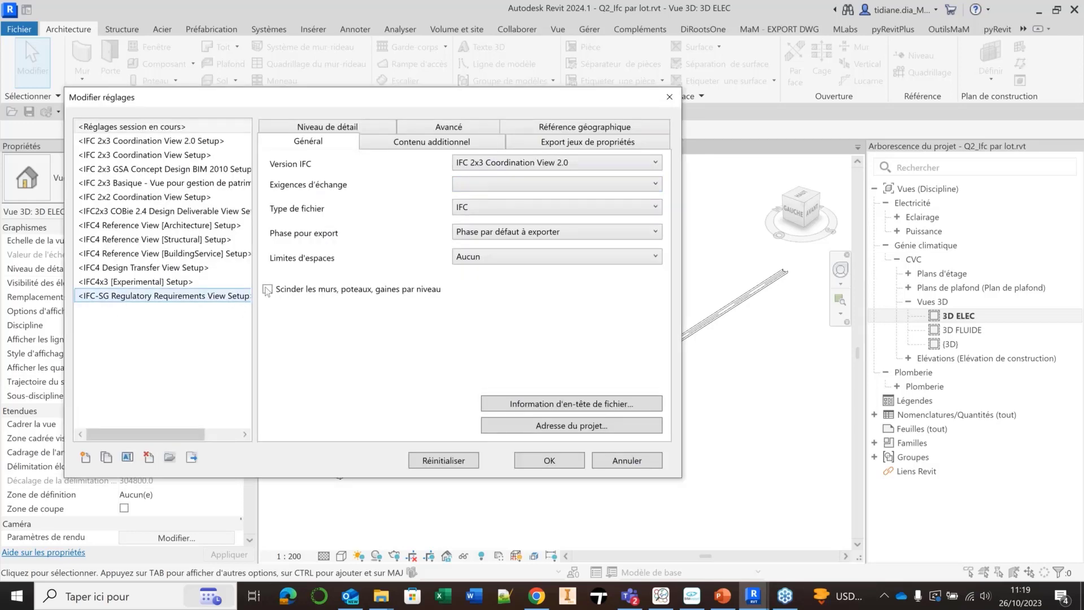
{"action": "left_click", "coordinate": [459, 146]}
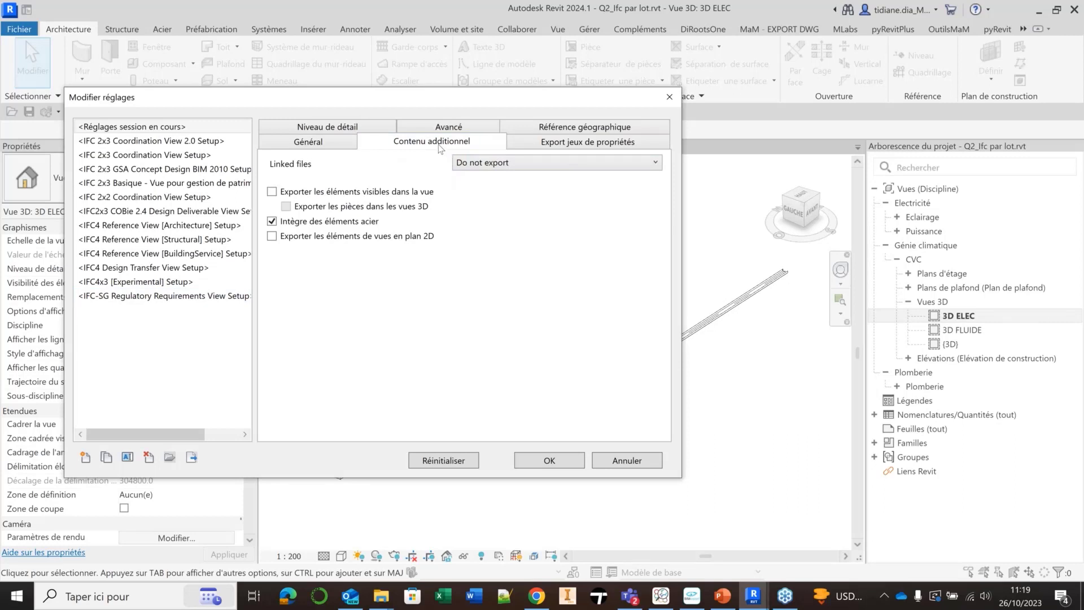
{"action": "left_click", "coordinate": [271, 192]}
{"action": "left_click_drag", "start_coordinate": [438, 105], "coordinate": [350, 97]}
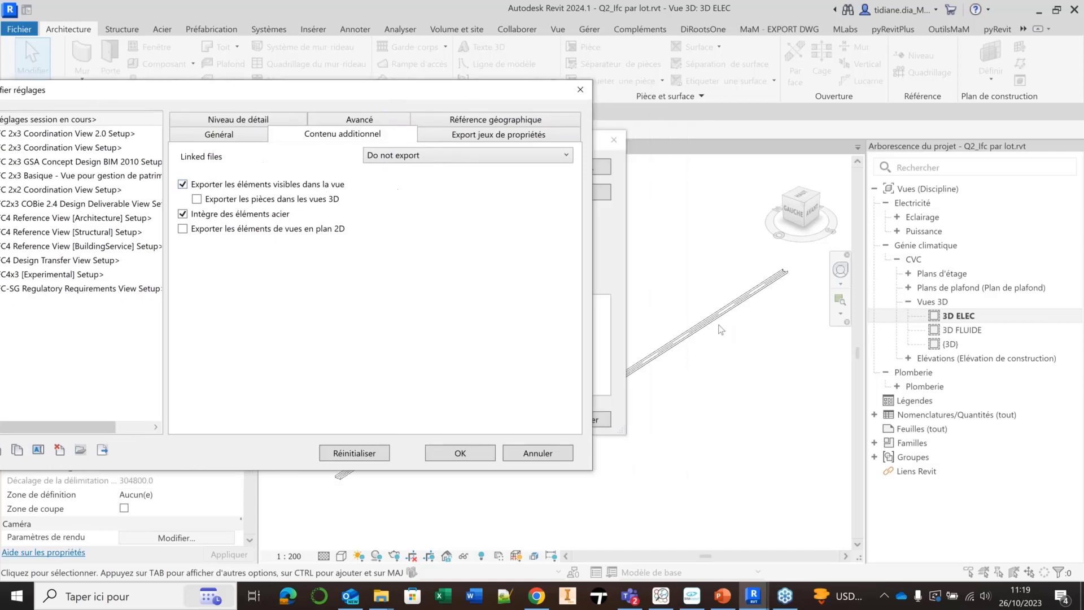
{"action": "left_click", "coordinate": [455, 455]}
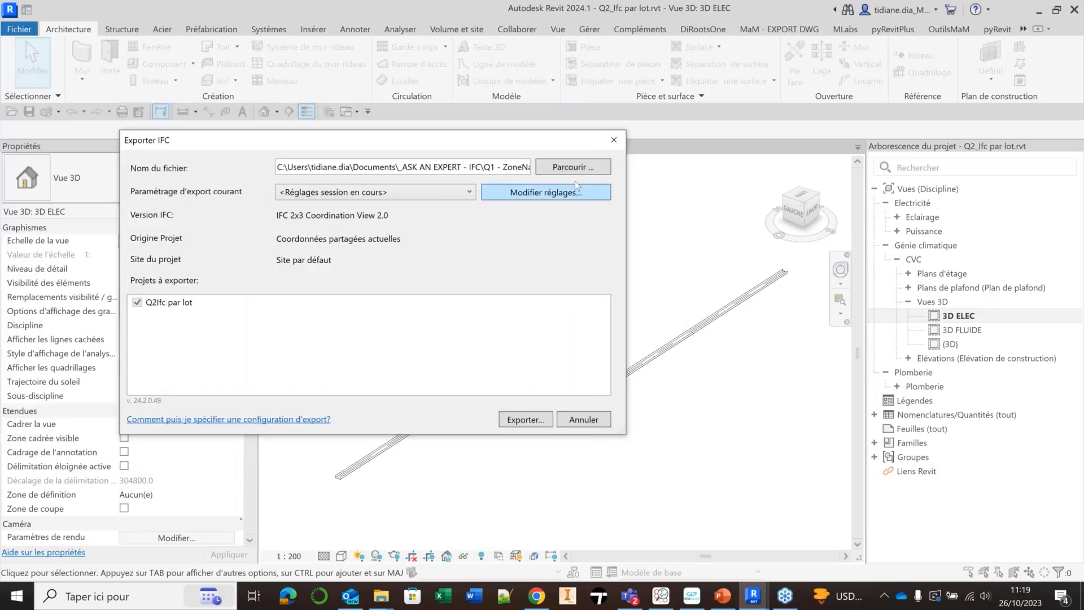
- Export the IFC as "Q2_Ifc par lot_ELEC.ifc" into the "Q2 - IFC par lot" folder
{"action": "left_click", "coordinate": [572, 169]}
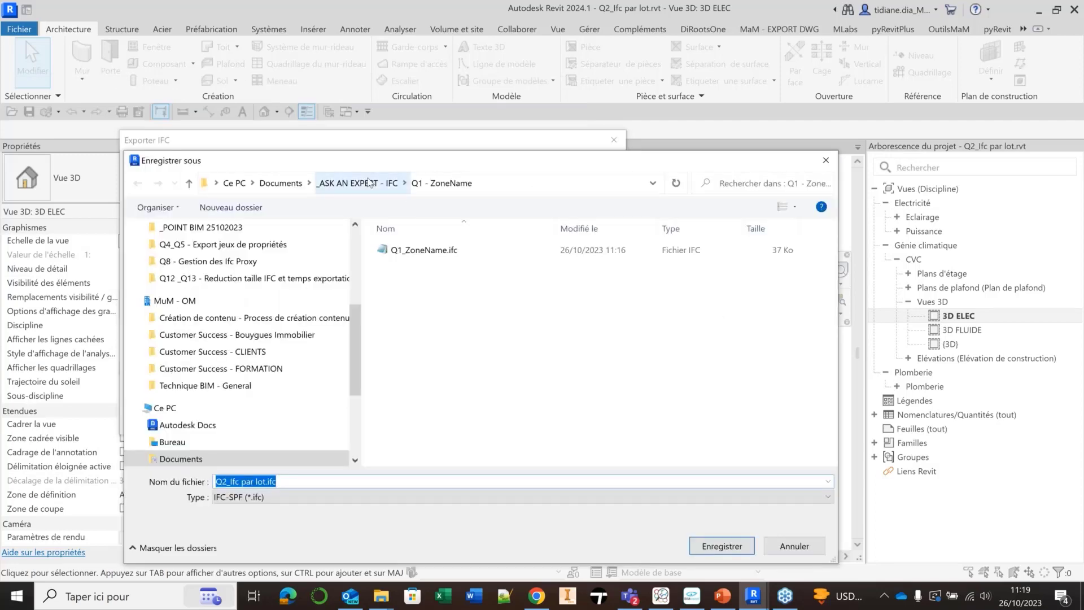
{"action": "double_click", "coordinate": [431, 278]}
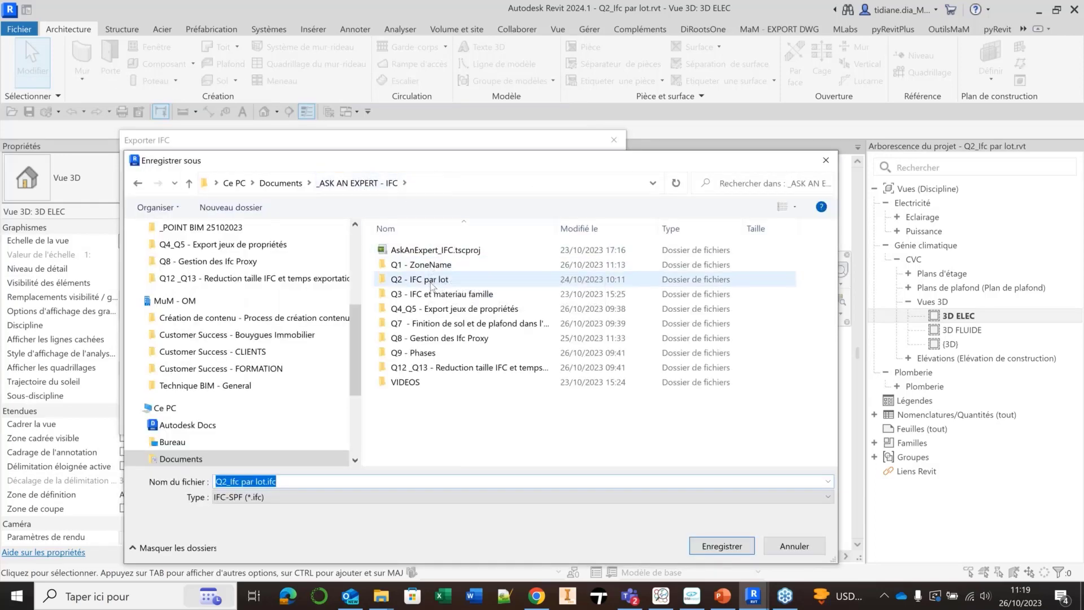
{"action": "left_click", "coordinate": [266, 481]}
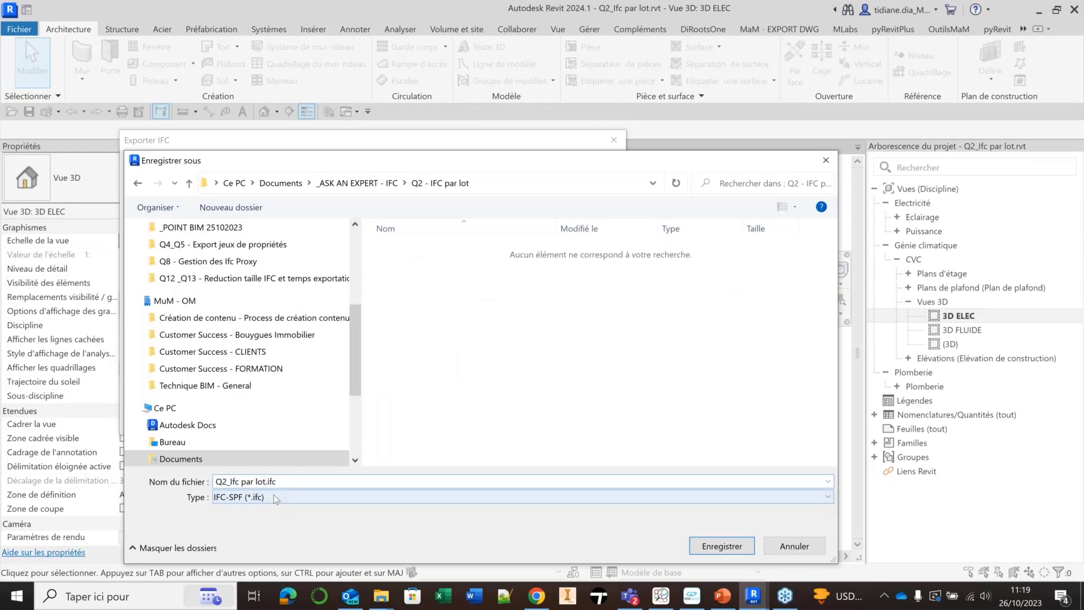
{"action": "type", "text": "_ELEC"}
{"action": "left_click", "coordinate": [720, 544]}
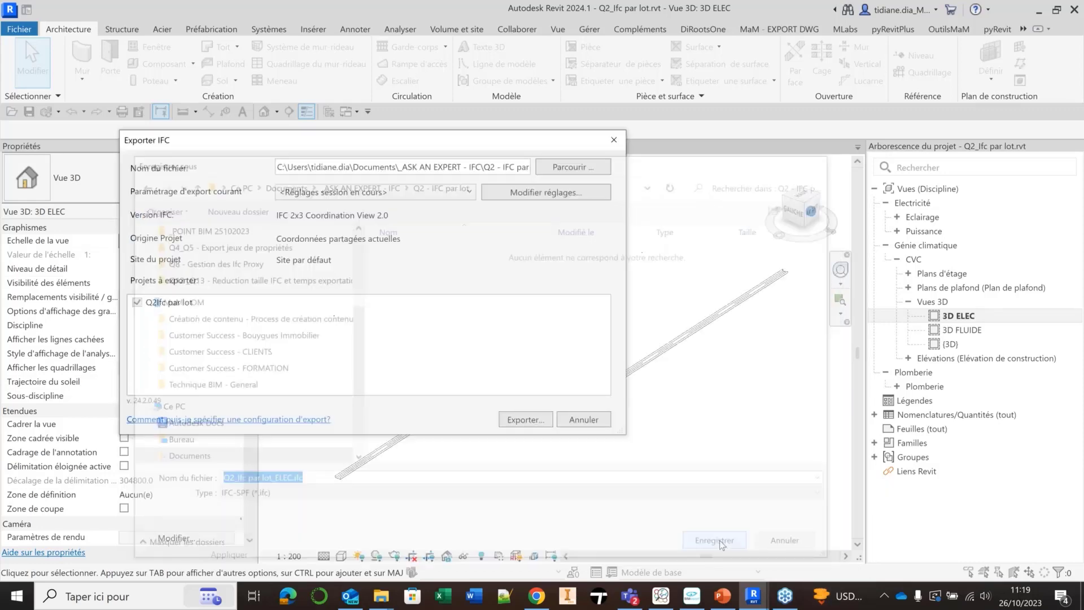
{"action": "left_click", "coordinate": [515, 416]}
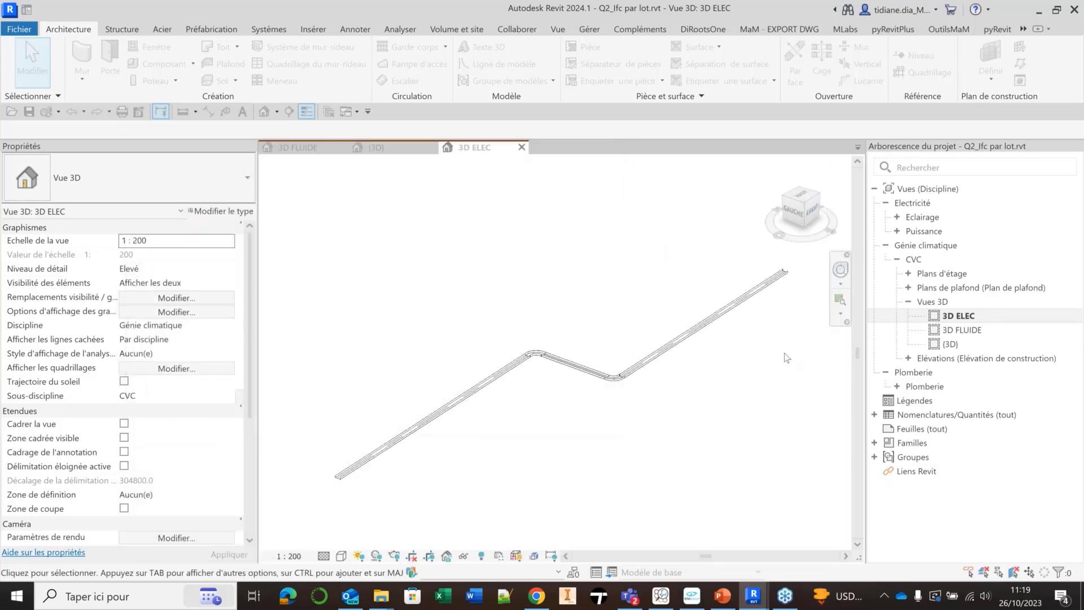
- Open the 3D FLUIDE view and start its IFC export, checking the option that limits the export to elements visible in the view
{"action": "double_click", "coordinate": [961, 331]}
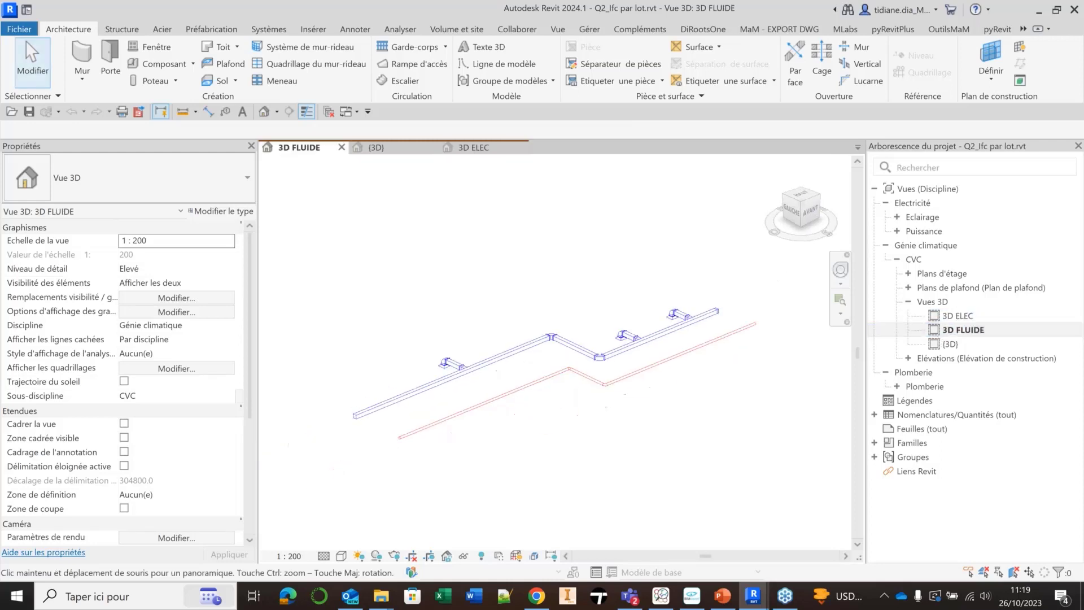
{"action": "left_click", "coordinate": [23, 30]}
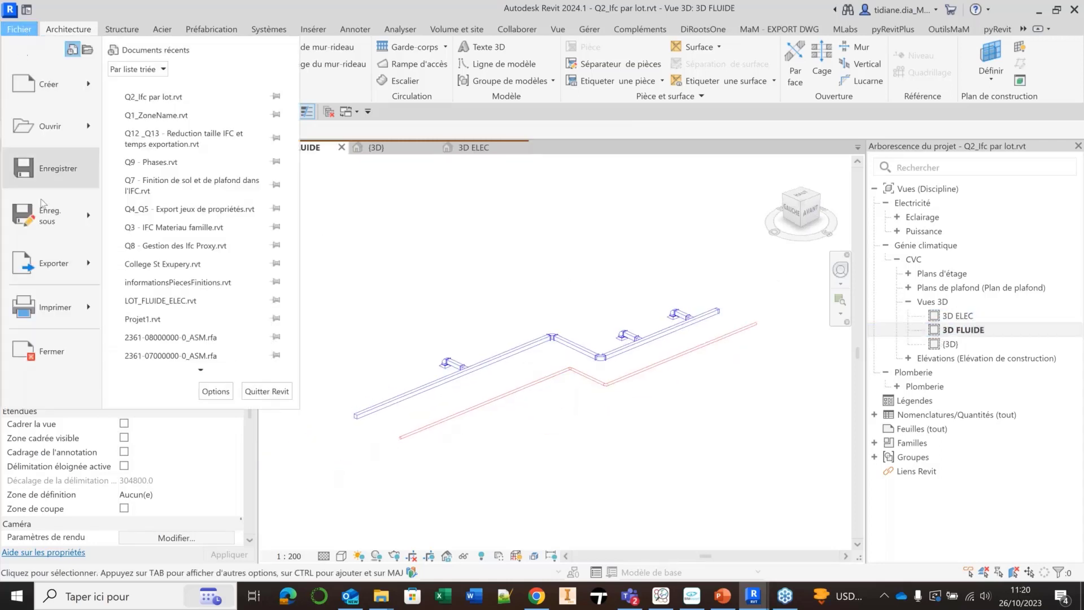
{"action": "mouse_move", "coordinate": [53, 263]}
{"action": "left_click", "coordinate": [169, 175]}
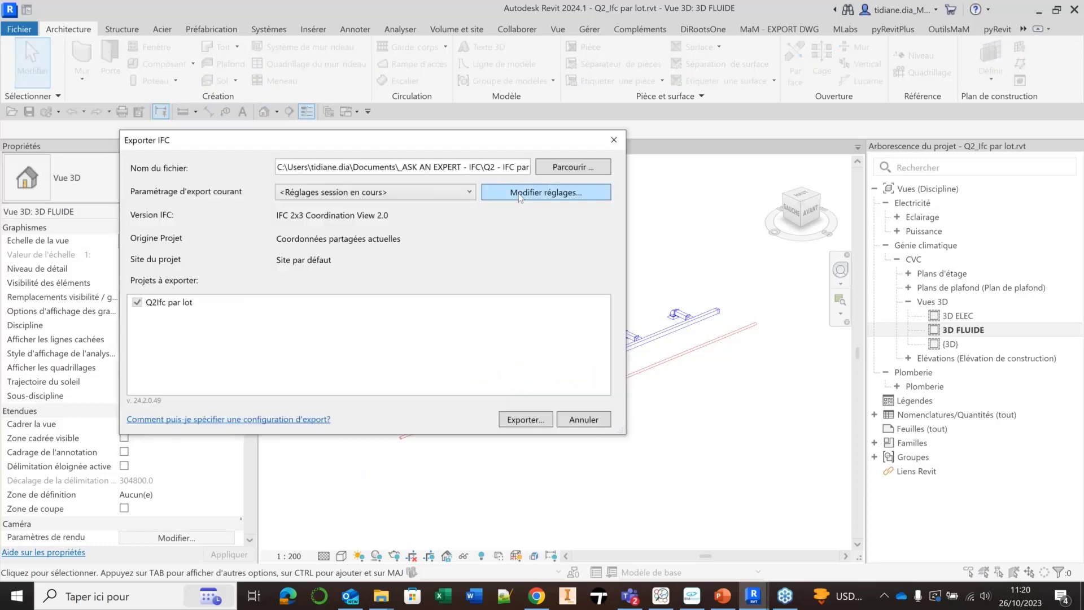
{"action": "left_click", "coordinate": [519, 194]}
{"action": "left_click", "coordinate": [407, 141]}
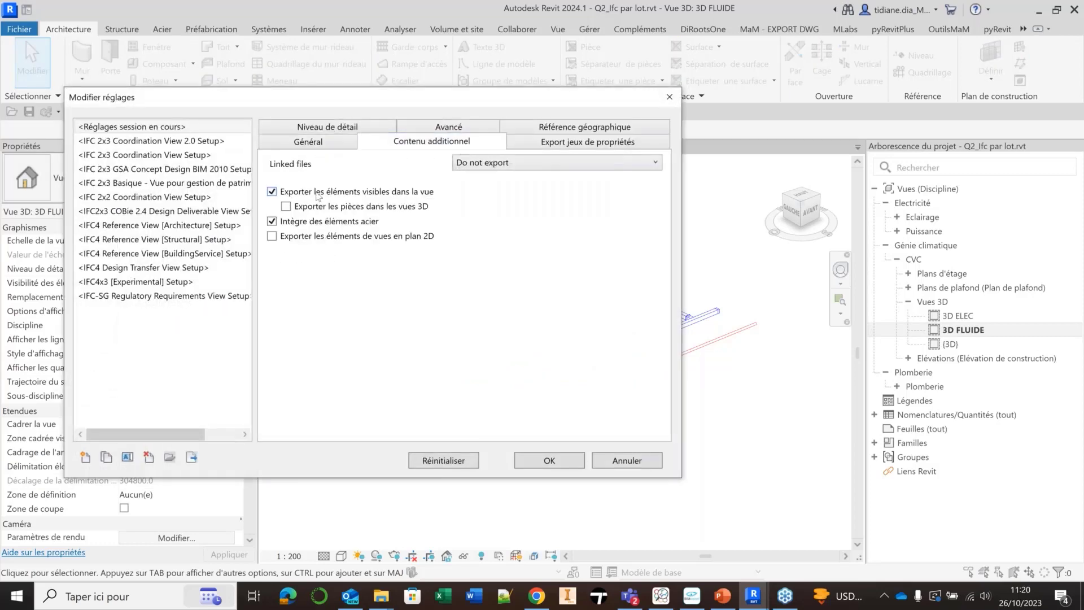
{"action": "left_click", "coordinate": [546, 461]}
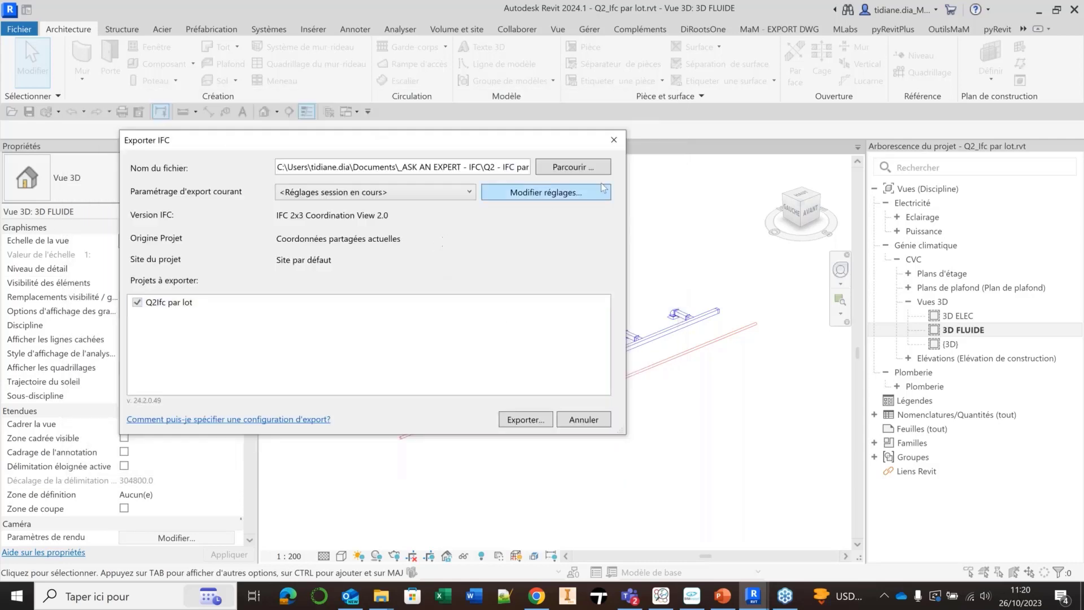
- Export the fluid view's IFC as "Q2_Ifc par lot_FLUIDE.ifc" in the "Q2 - IFC par lot" folder
{"action": "left_click", "coordinate": [573, 170]}
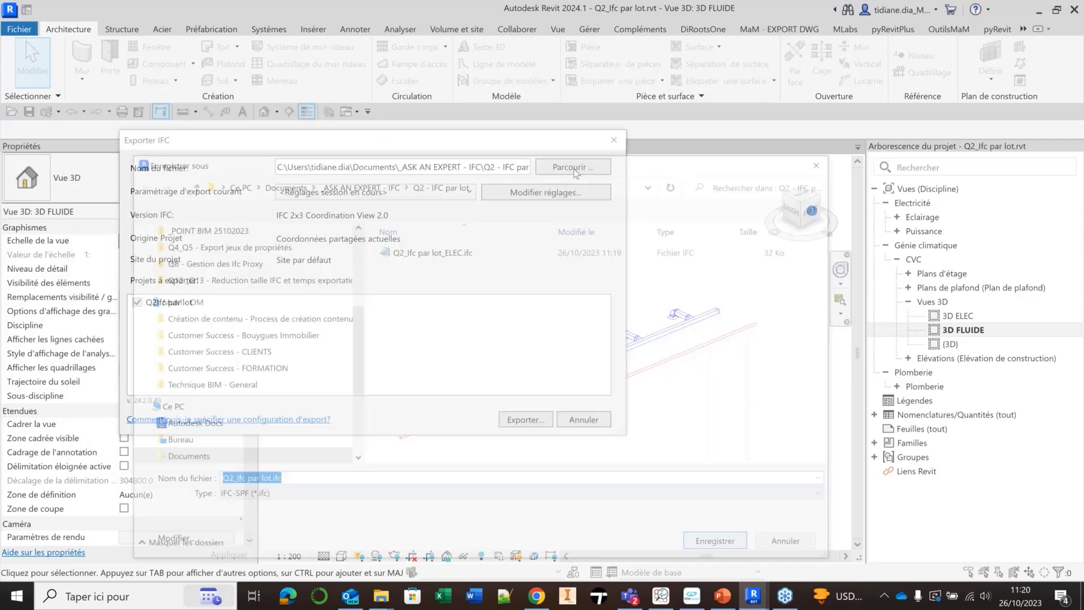
{"action": "left_click", "coordinate": [465, 249]}
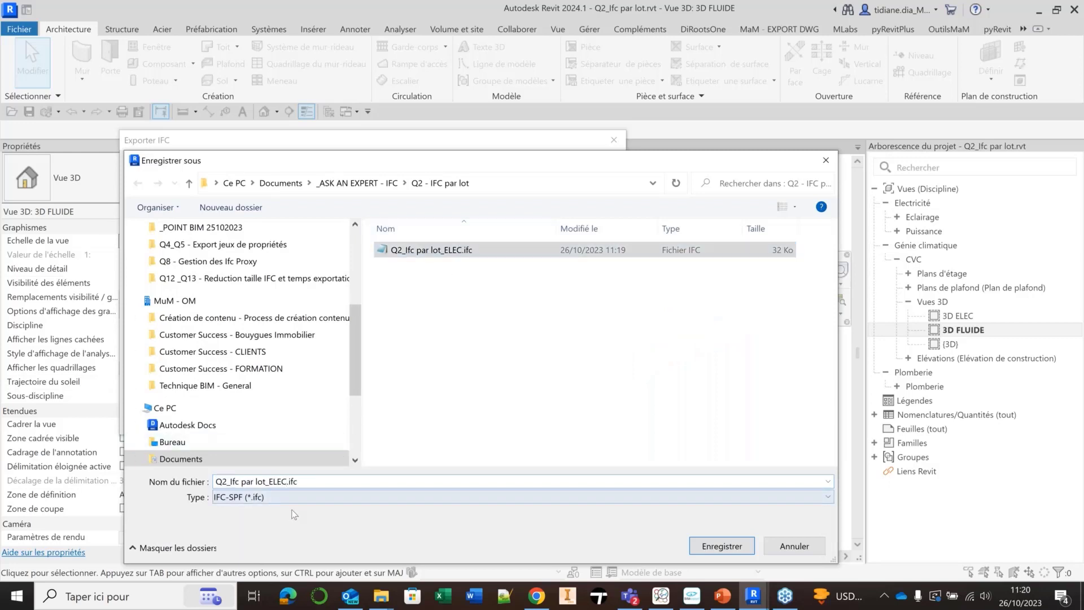
{"action": "key", "text": "BackSpace"}
{"action": "key", "text": "BackSpace"}
{"action": "key", "text": "BackSpace"}
{"action": "key", "text": "BackSpace"}
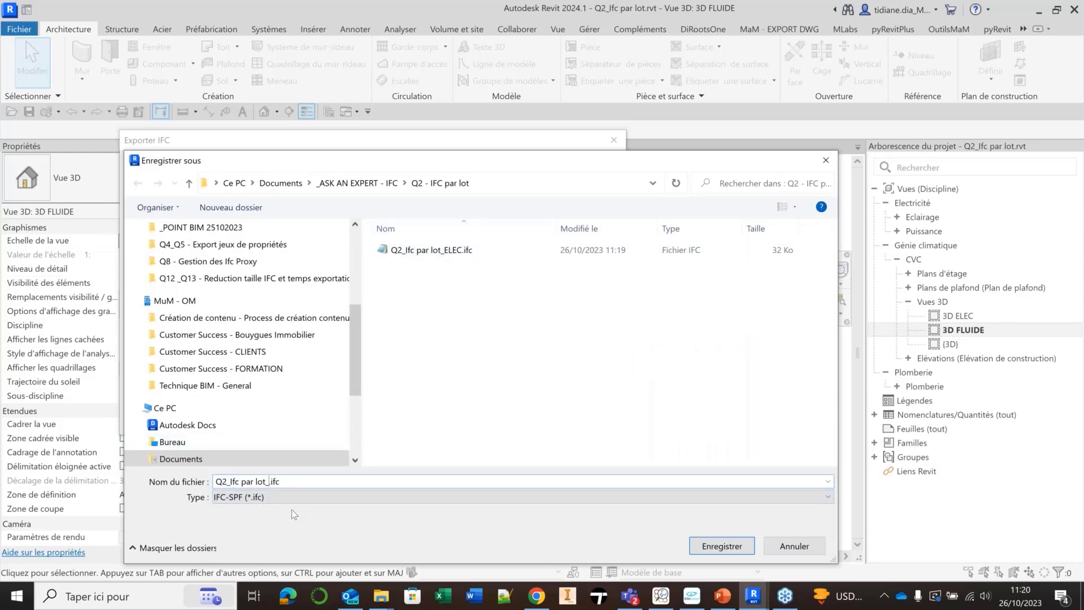
{"action": "type", "text": "FLUIDE"}
{"action": "left_click", "coordinate": [721, 545]}
{"action": "left_click", "coordinate": [518, 424]}
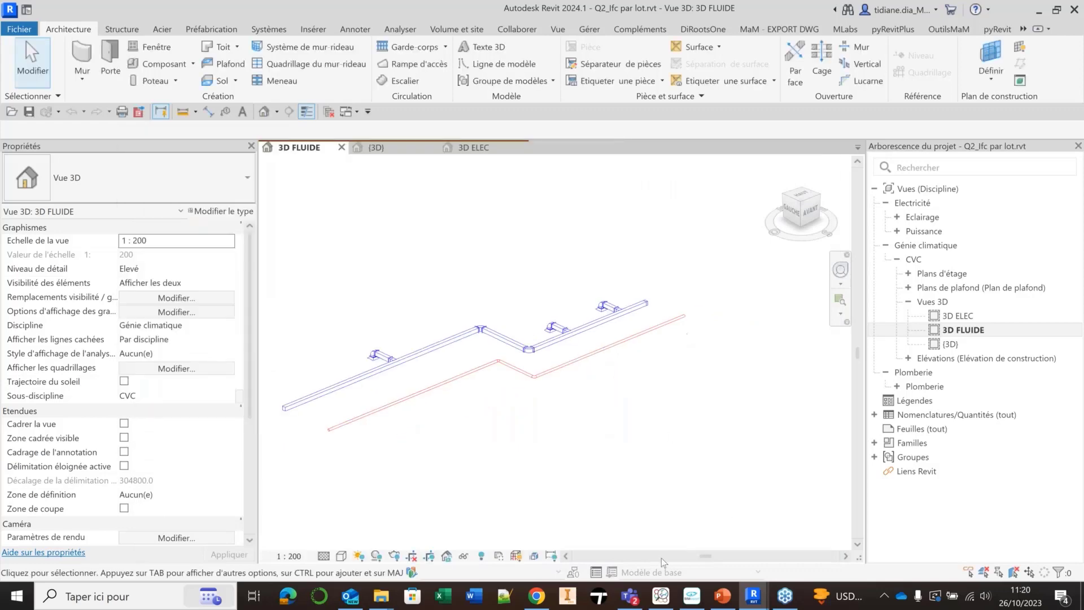
- Switch to BIMvision and open "Q2_Ifc par lot_ELEC.ifc" from the "Q2 - IFC par lot" folder
{"action": "left_click", "coordinate": [700, 602]}
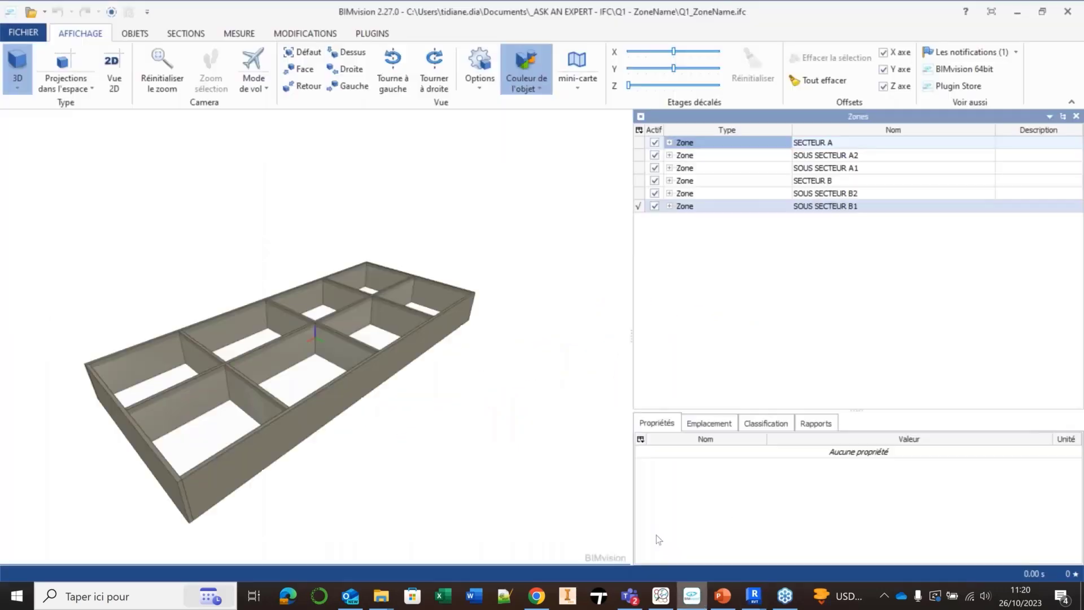
{"action": "left_click", "coordinate": [24, 33]}
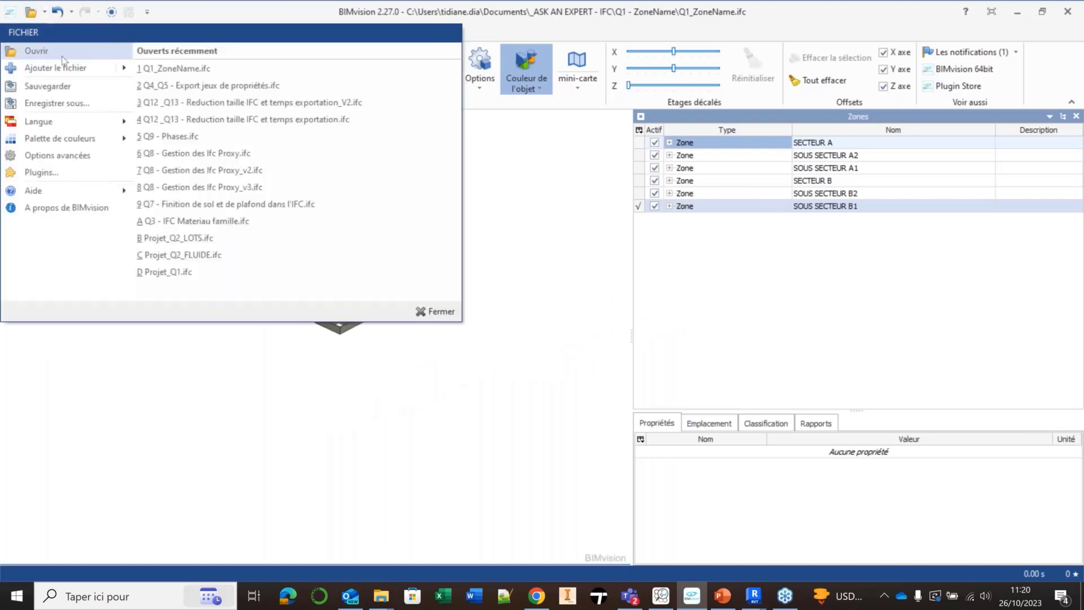
{"action": "left_click", "coordinate": [34, 48]}
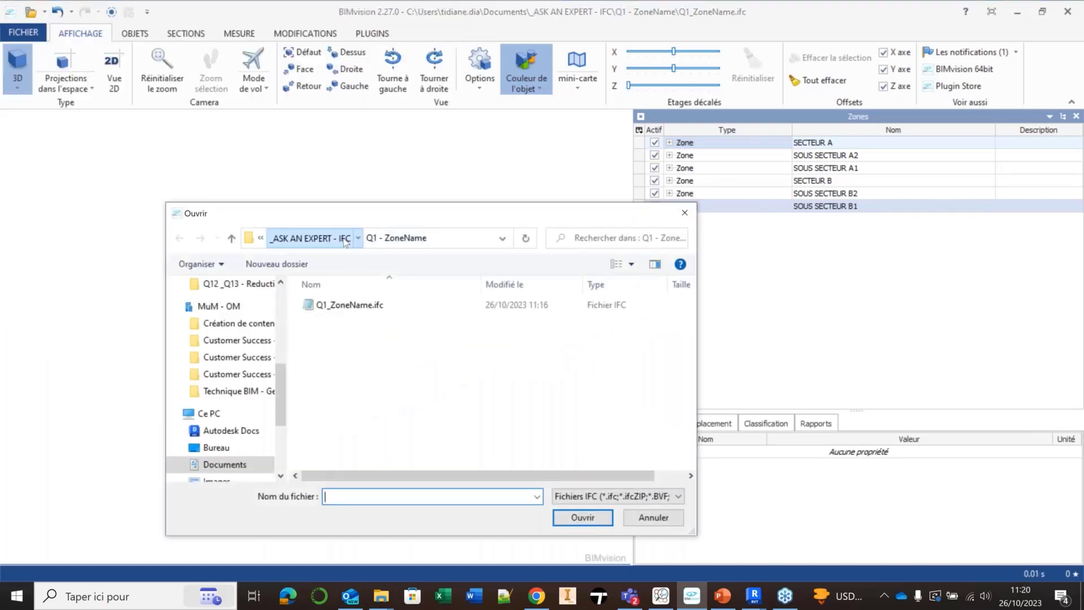
{"action": "left_click", "coordinate": [310, 238]}
{"action": "double_click", "coordinate": [348, 335]}
{"action": "left_click", "coordinate": [350, 305]}
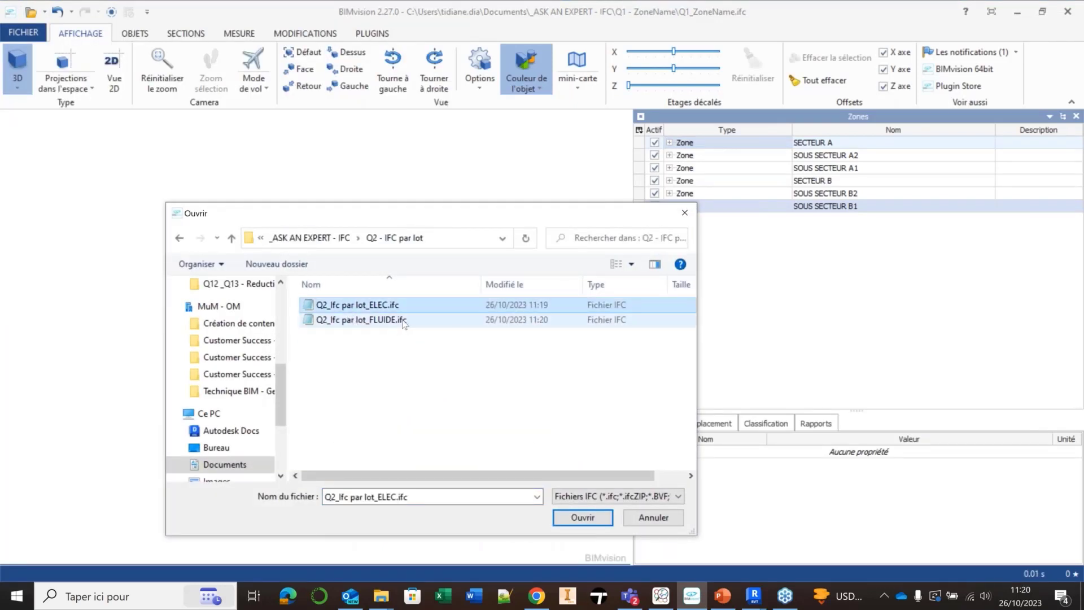
{"action": "left_click", "coordinate": [582, 517]}
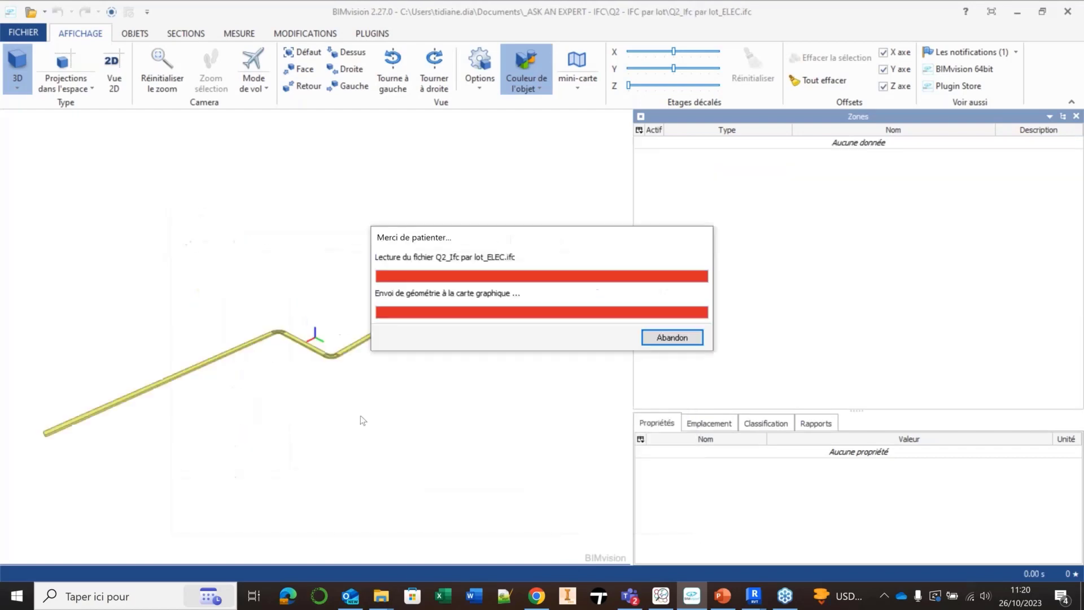
{"action": "scroll", "coordinate": [434, 321], "scroll_direction": "down", "scroll_amount": 6}
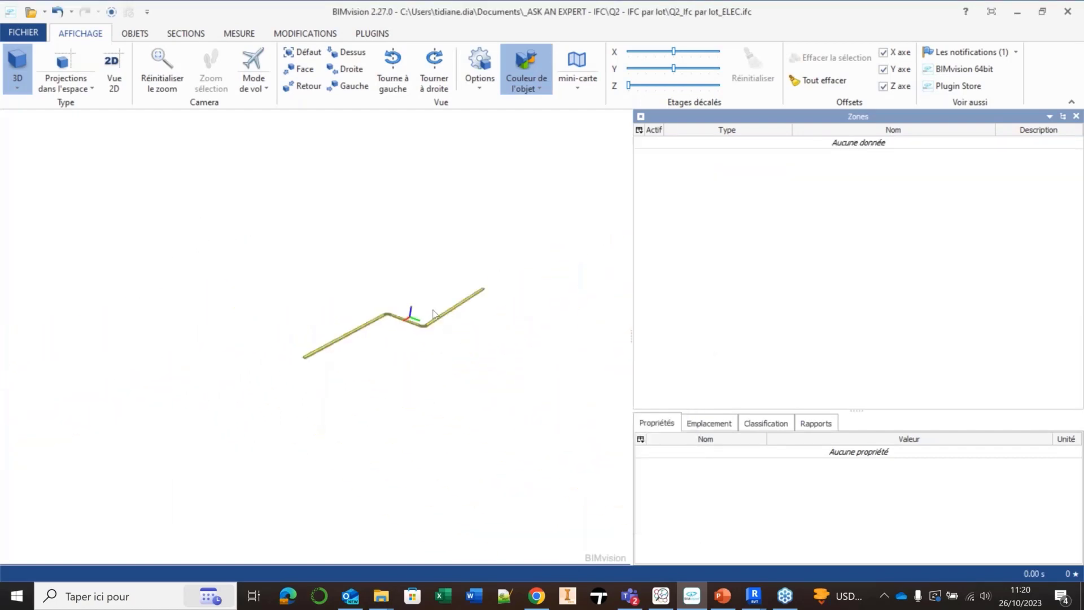
- Inspect the ELEC model up close, then open "Q2_Ifc par lot_FLUIDE.ifc" from the "Q2 - IFC par lot" folder
{"action": "middle_click_drag", "start_coordinate": [440, 299], "coordinate": [430, 318]}
{"action": "scroll", "coordinate": [409, 380], "scroll_direction": "up", "scroll_amount": 3}
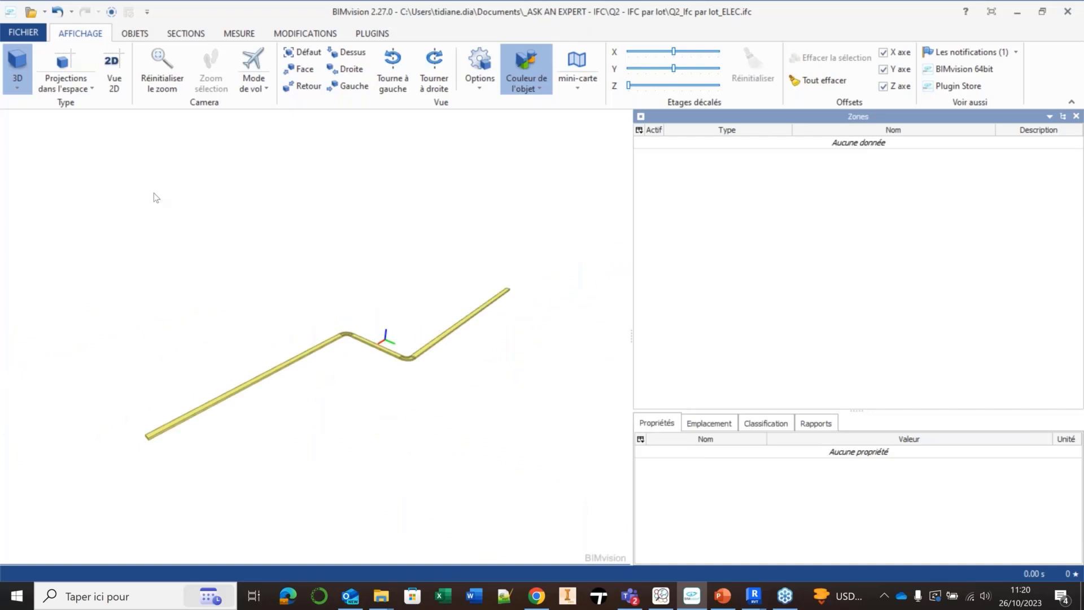
{"action": "left_click", "coordinate": [23, 32]}
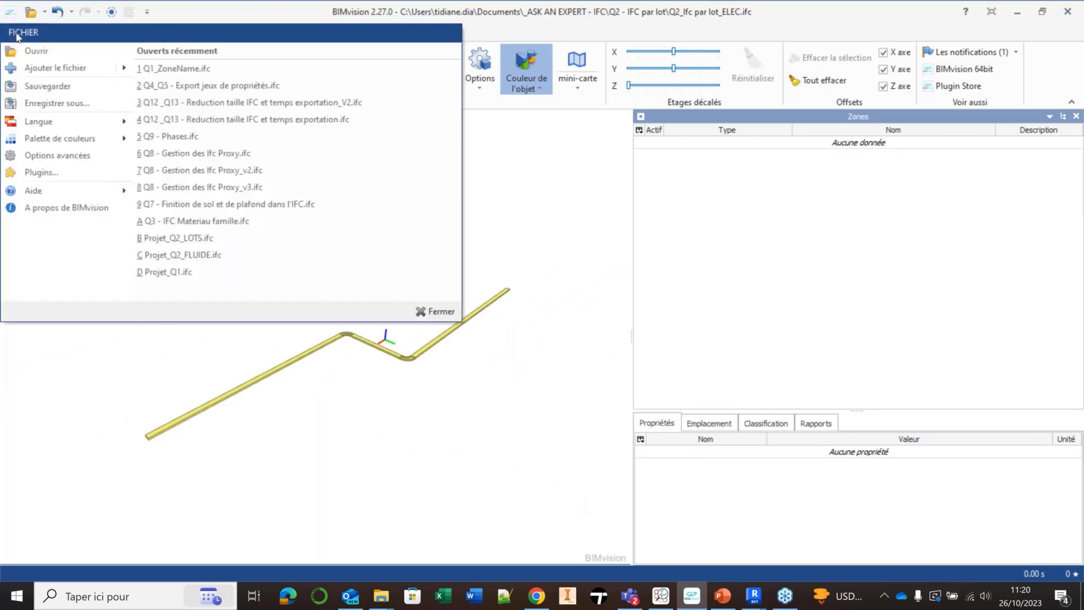
{"action": "left_click", "coordinate": [53, 56]}
{"action": "left_click", "coordinate": [341, 319]}
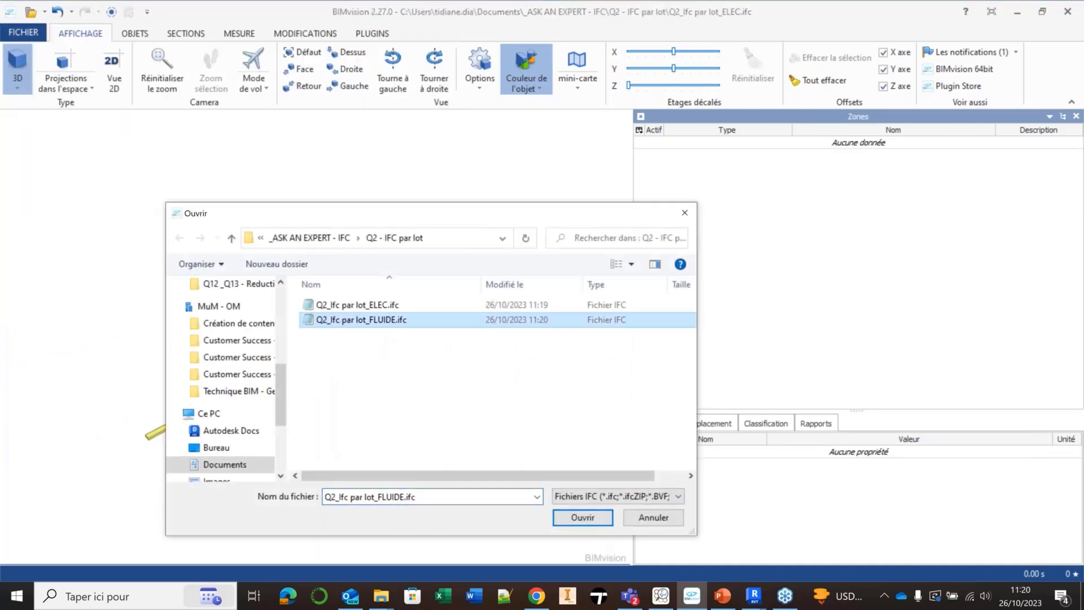
{"action": "left_click", "coordinate": [580, 516]}
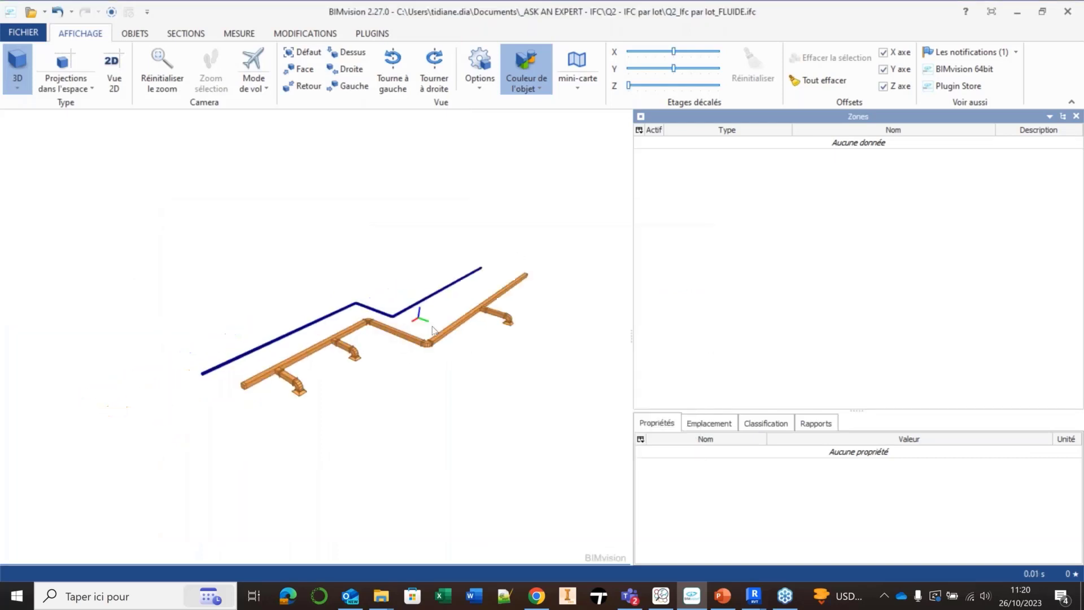
- Add "Q2_Ifc par lot_ELEC.ifc" to the open FLUIDE model so both trades are combined
{"action": "left_click", "coordinate": [24, 32]}
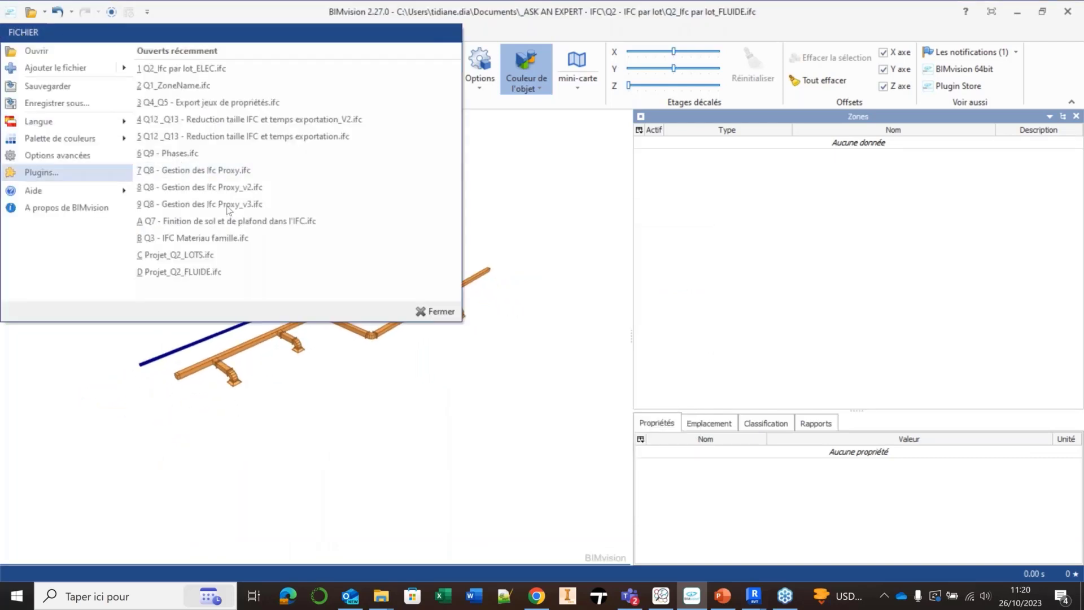
{"action": "left_click", "coordinate": [50, 68]}
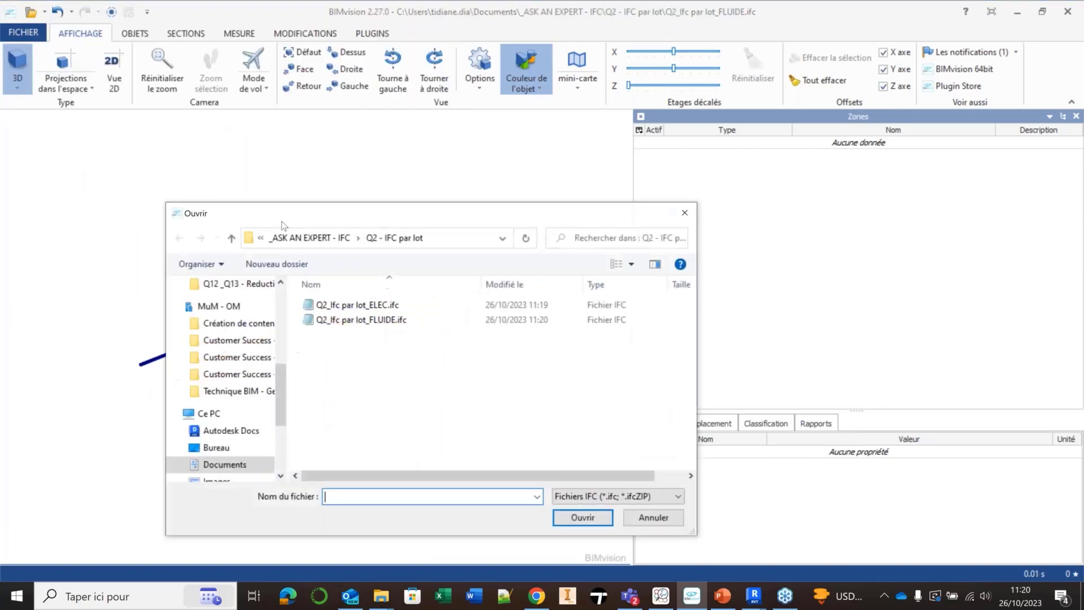
{"action": "left_click", "coordinate": [356, 304]}
{"action": "left_click", "coordinate": [581, 517]}
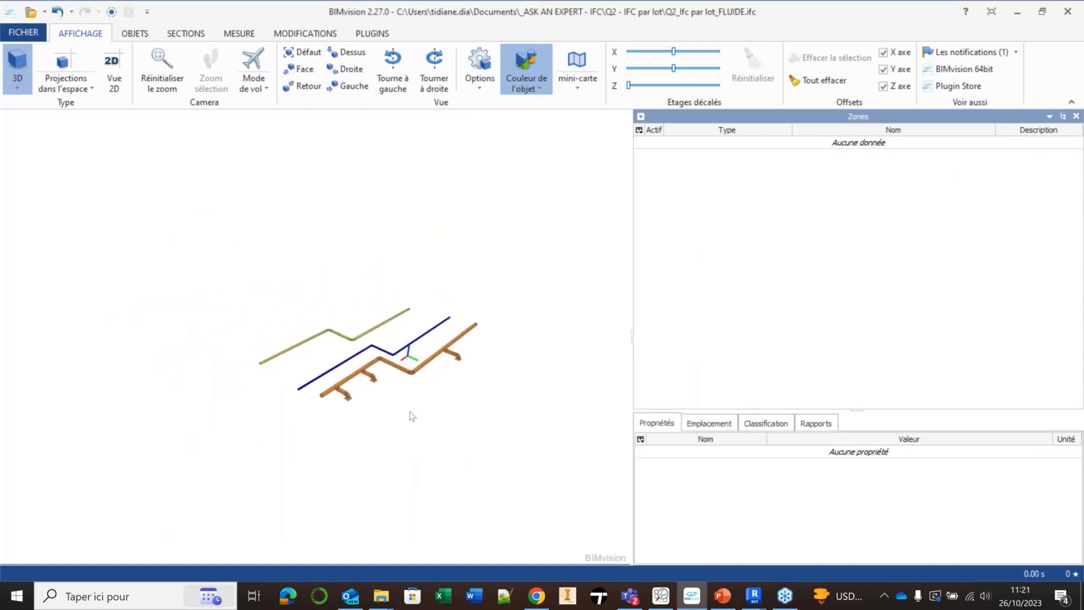
- Show the IFC structure in place of the zones and select the ELEC project to inspect its elements
{"action": "left_click", "coordinate": [1048, 116]}
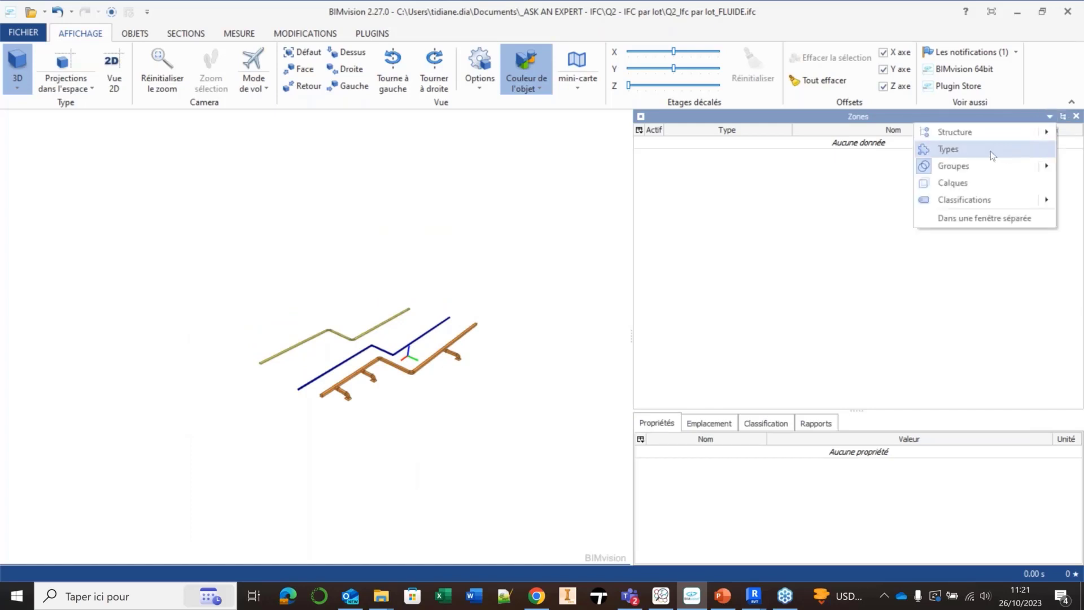
{"action": "left_click", "coordinate": [984, 131]}
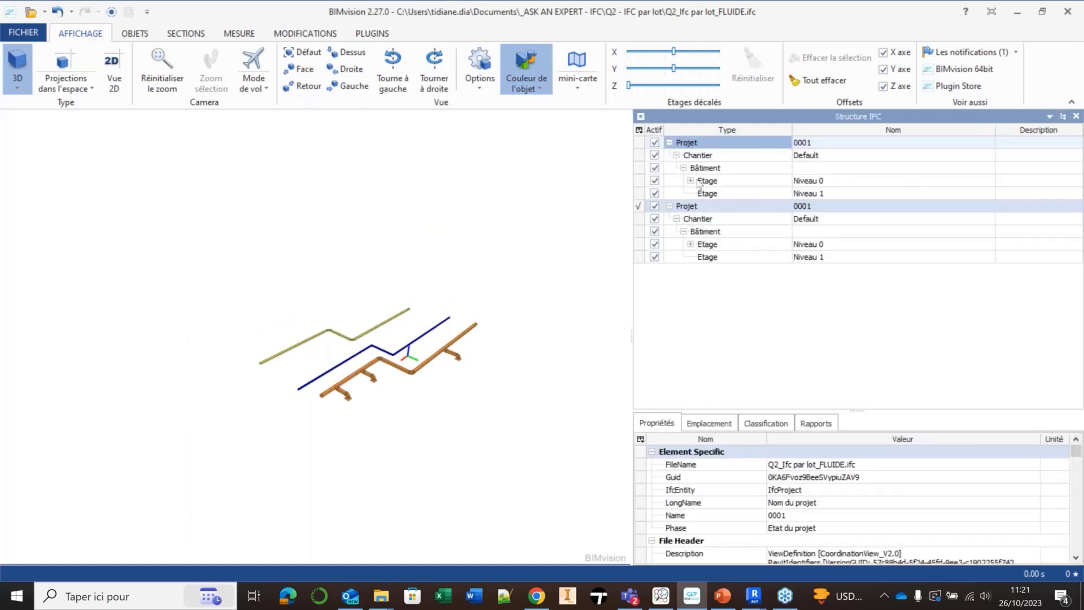
{"action": "left_click", "coordinate": [353, 342]}
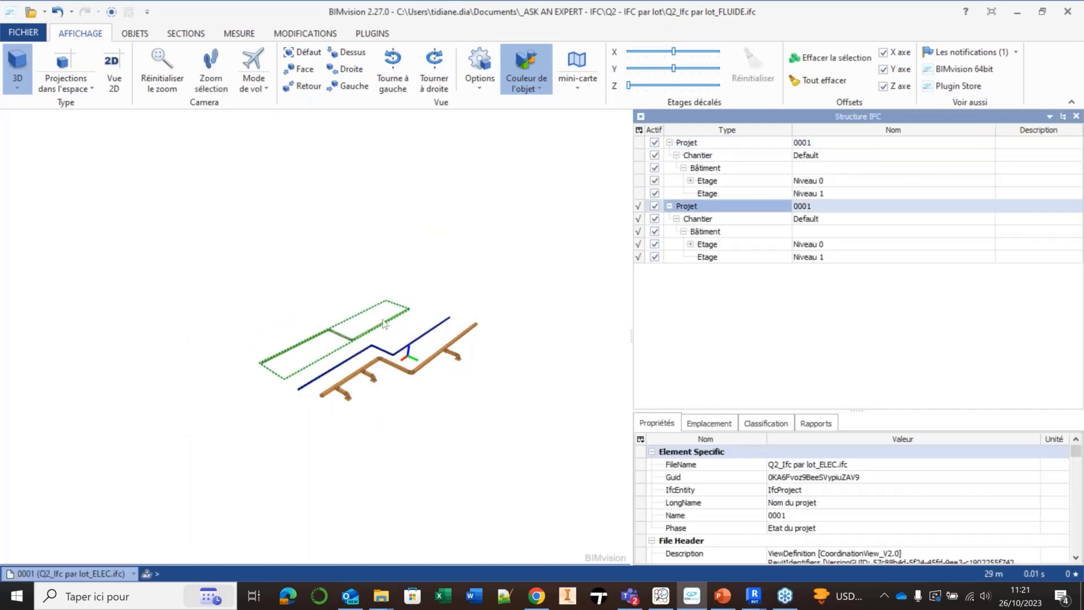
{"action": "scroll", "coordinate": [383, 323], "scroll_direction": "up", "scroll_amount": 5}
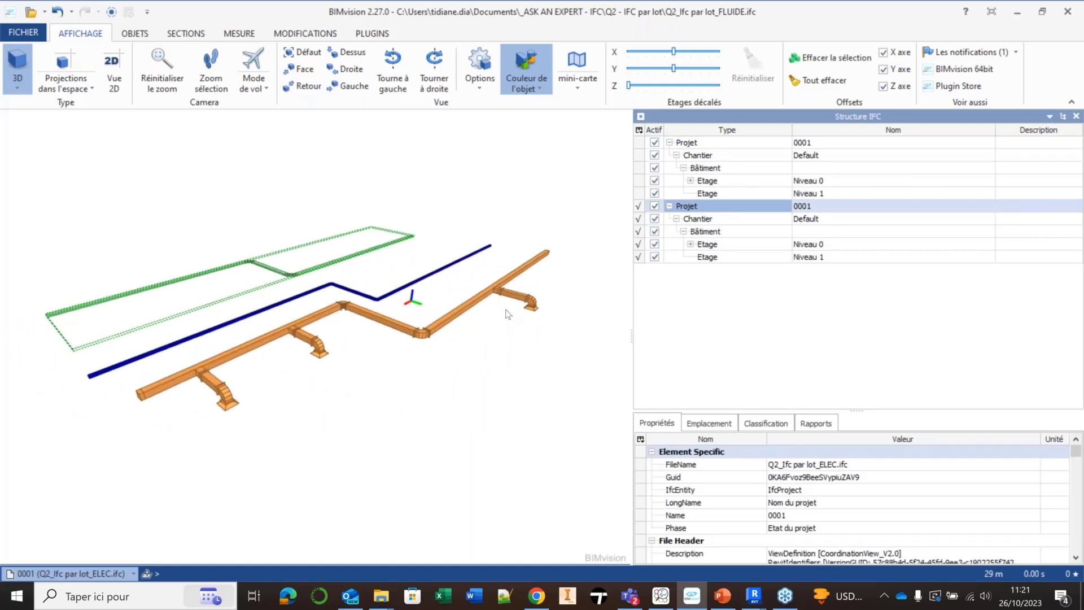
- Switch to the Revit project's 3D FLUIDE view, select the whole duct branch to inspect it, and clear the selection
{"action": "left_click", "coordinate": [764, 597]}
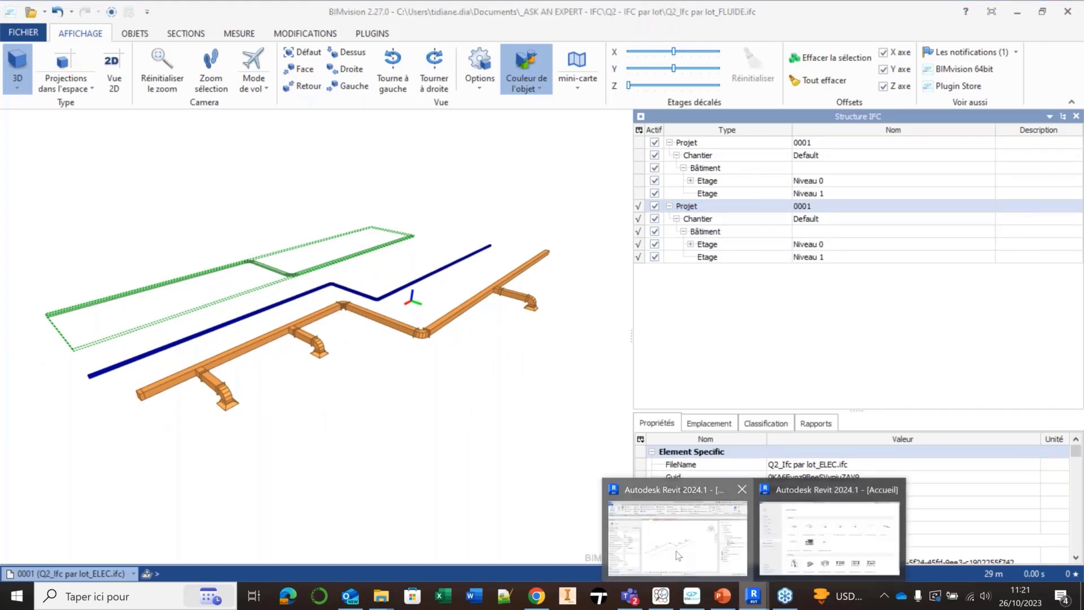
{"action": "left_click", "coordinate": [677, 555]}
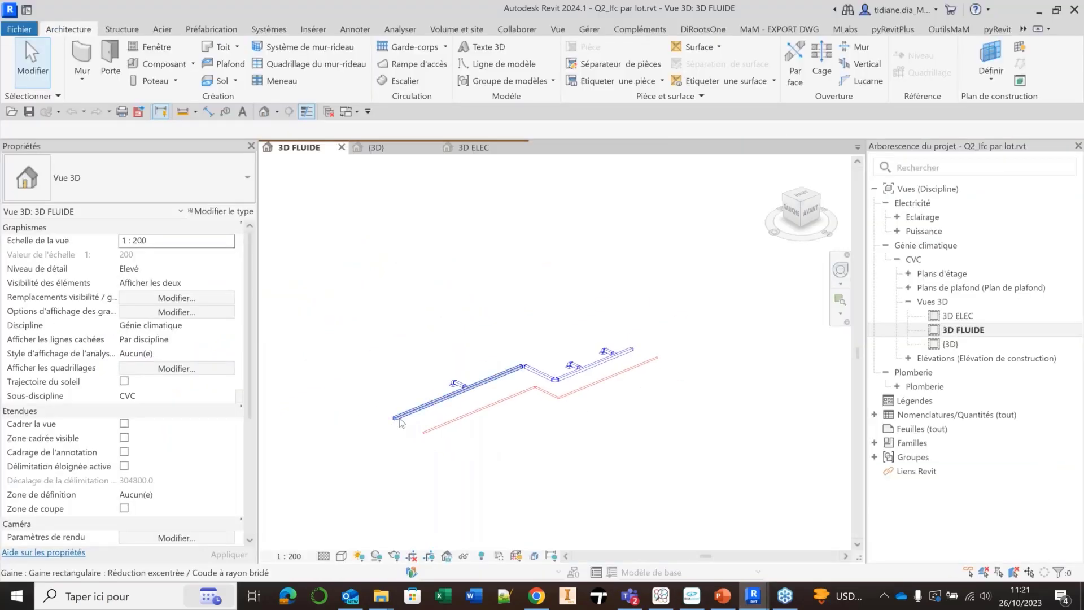
{"action": "key", "text": "Tab"}
{"action": "left_click", "coordinate": [400, 422]}
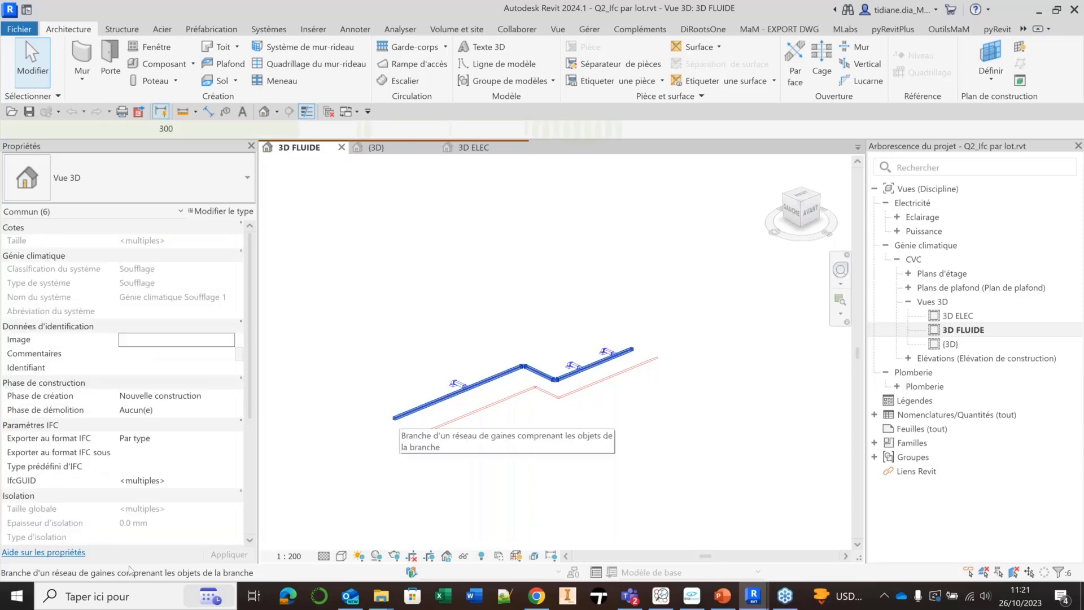
{"action": "left_click", "coordinate": [614, 460]}
{"action": "middle_click_drag", "start_coordinate": [440, 430], "coordinate": [442, 458]}
{"action": "scroll", "coordinate": [443, 458], "scroll_direction": "up", "scroll_amount": 1}
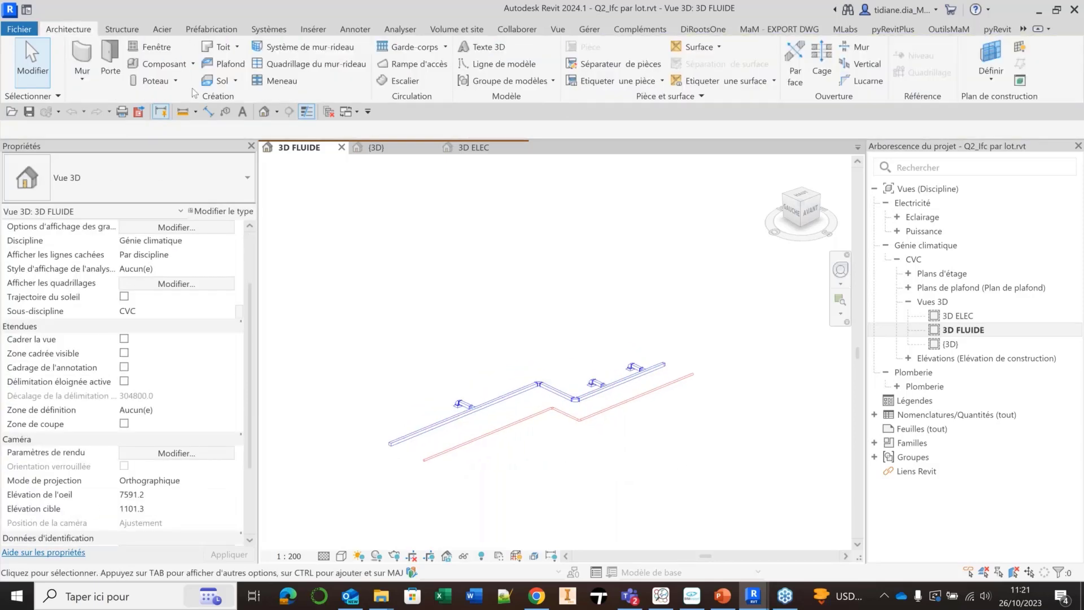
- Start a new project parameter named "MaM_LOT"
{"action": "left_click", "coordinate": [584, 31]}
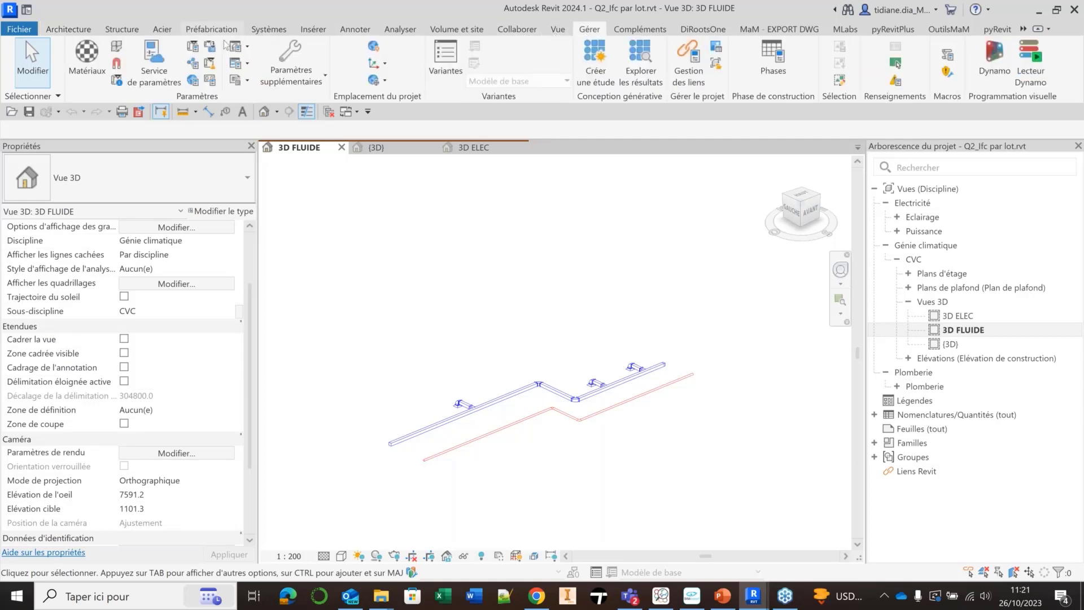
{"action": "left_click", "coordinate": [192, 45]}
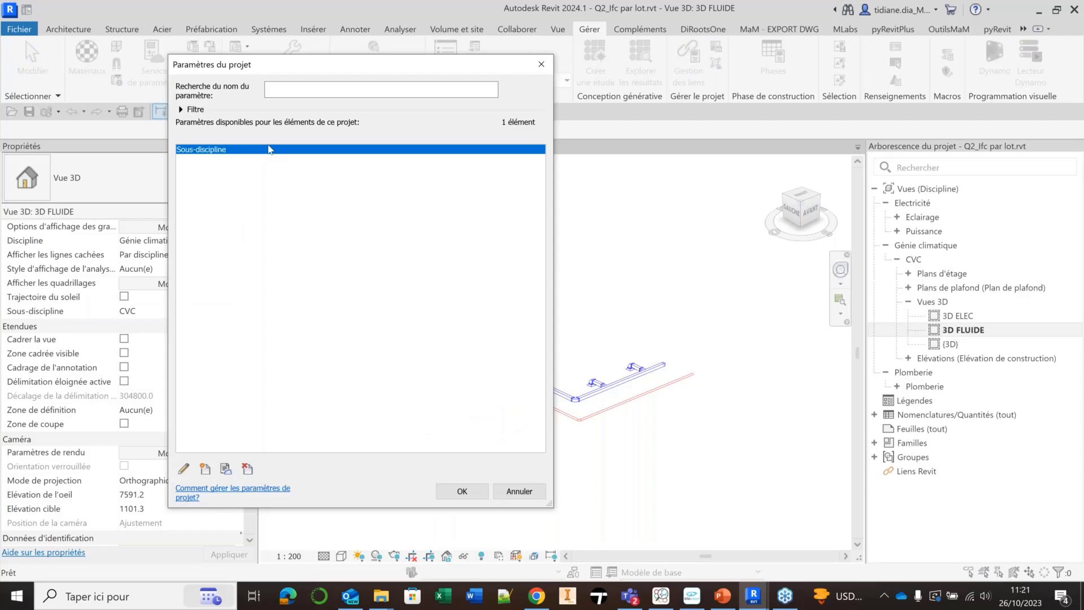
{"action": "left_click", "coordinate": [205, 468]}
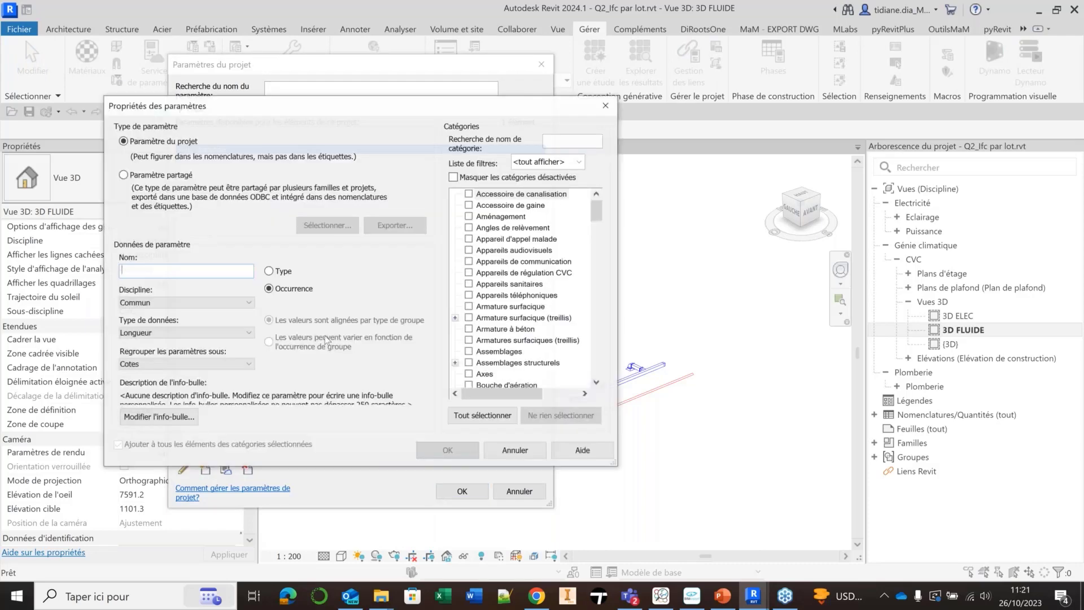
{"action": "type", "text": "MaM"}
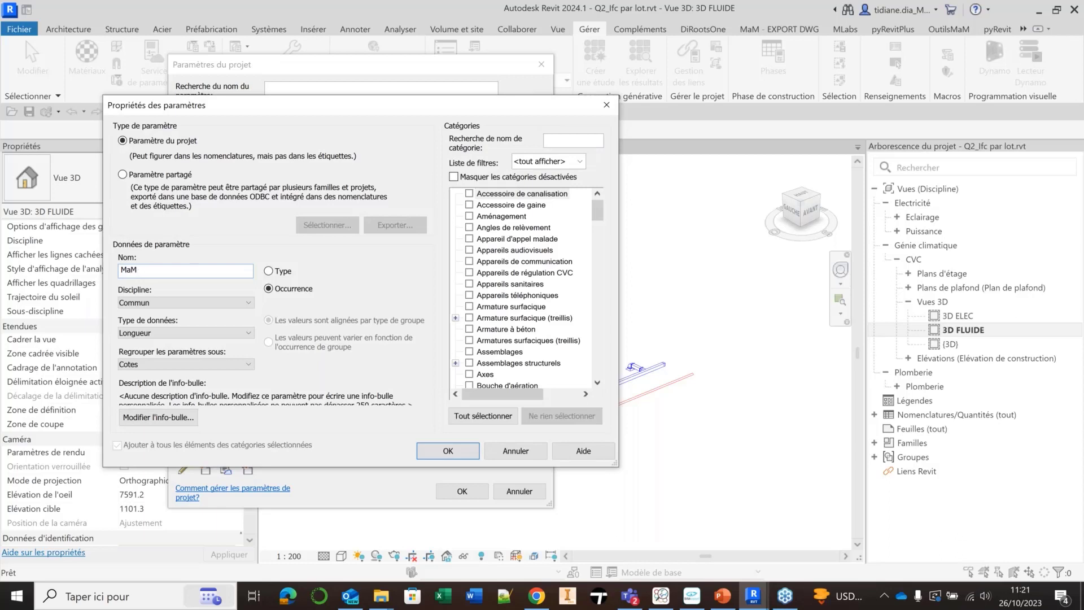
{"action": "type", "text": "_LOT"}
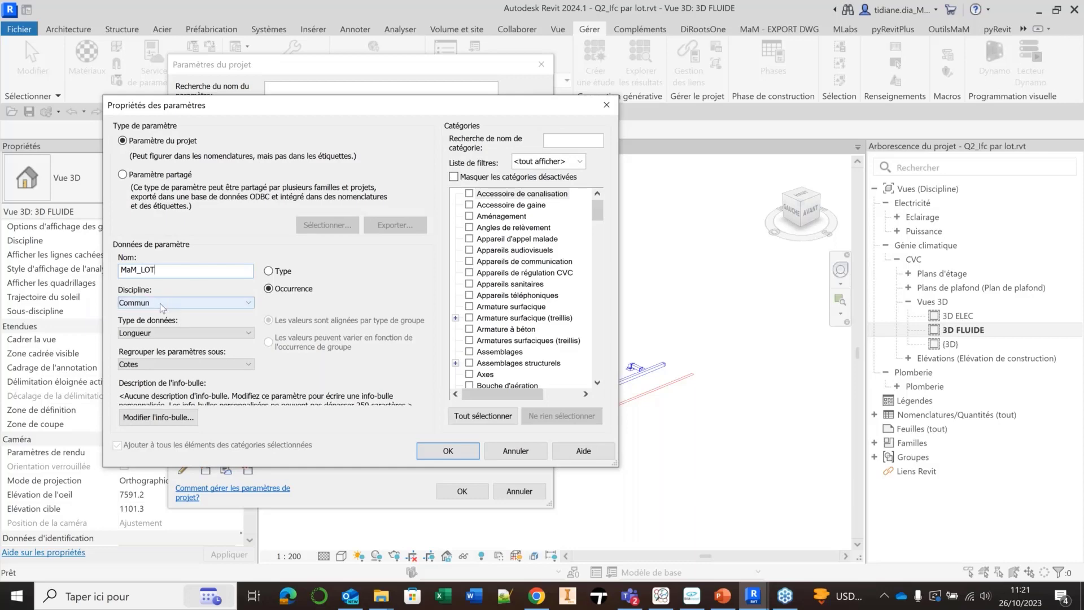
- Make the parameter a Texte type grouped under Paramètres IFC, assign it to all categories, and save it
{"action": "left_click", "coordinate": [140, 333]}
{"action": "left_click", "coordinate": [140, 344]}
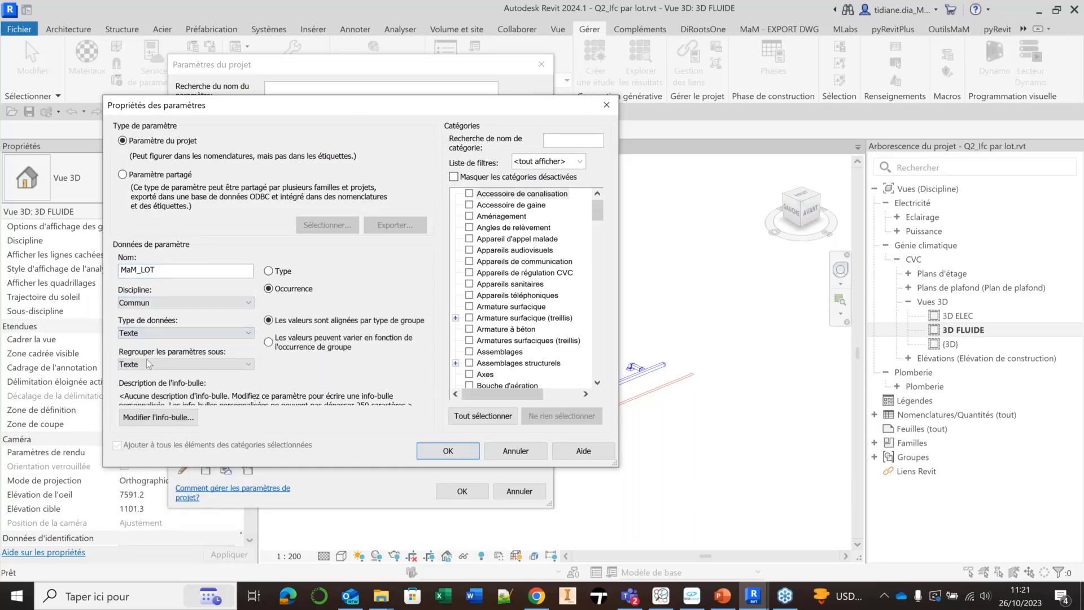
{"action": "left_click", "coordinate": [149, 366]}
{"action": "left_click", "coordinate": [149, 213]}
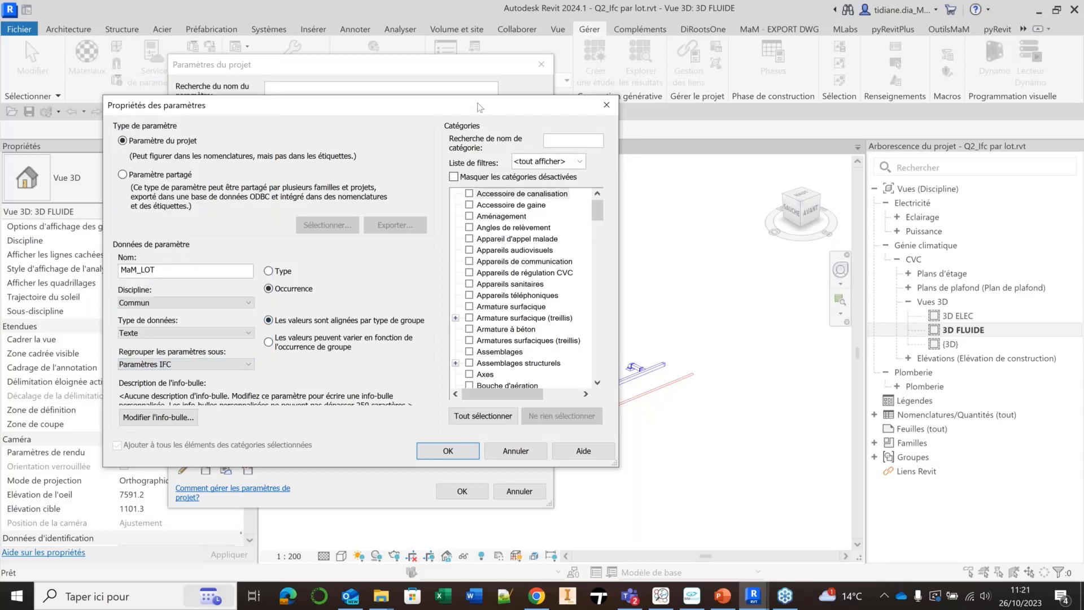
{"action": "left_click_drag", "start_coordinate": [477, 107], "coordinate": [425, 82]}
{"action": "left_click", "coordinate": [422, 390]}
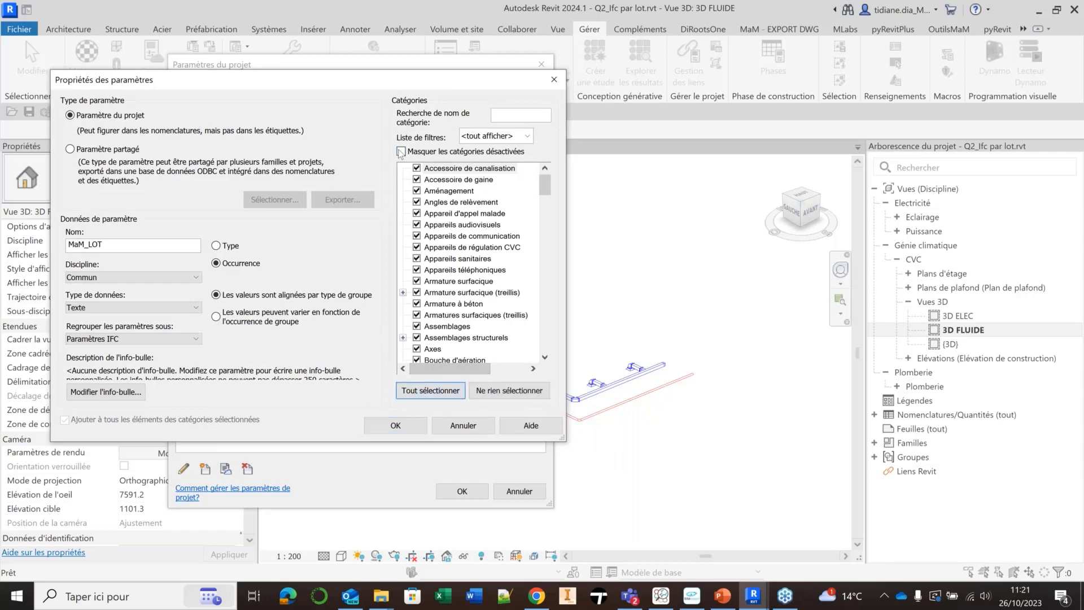
{"action": "left_click", "coordinate": [396, 429]}
{"action": "left_click", "coordinate": [460, 491]}
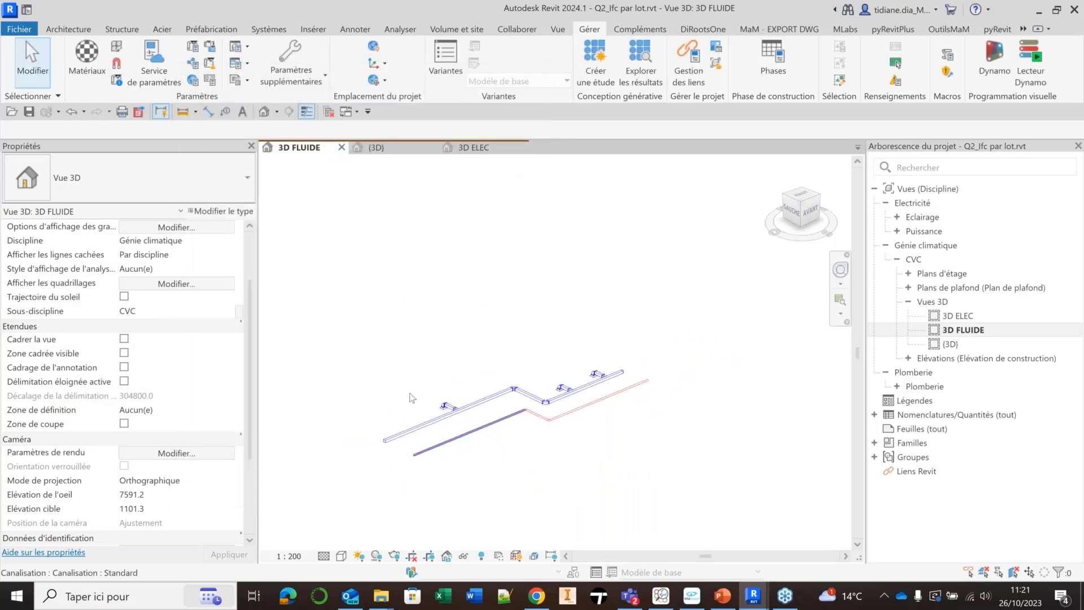
- Set MaM_LOT to "FLUIDE" for all duct and pipe elements in the 3D FLUIDE view
{"action": "left_click_drag", "start_coordinate": [336, 295], "coordinate": [698, 511]}
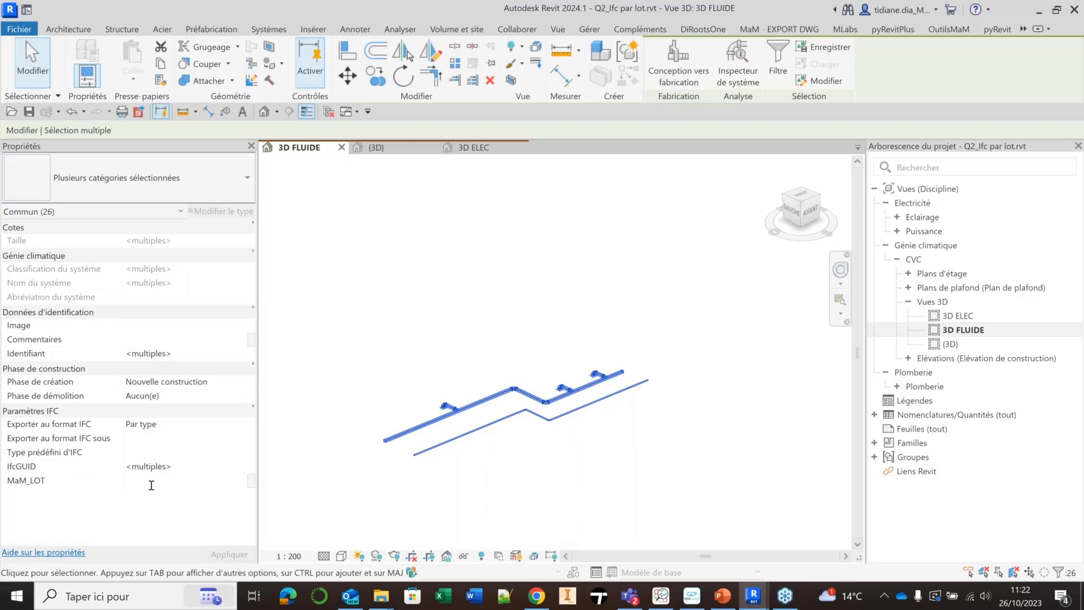
{"action": "type", "text": "FLUIDE"}
{"action": "key", "text": "Return"}
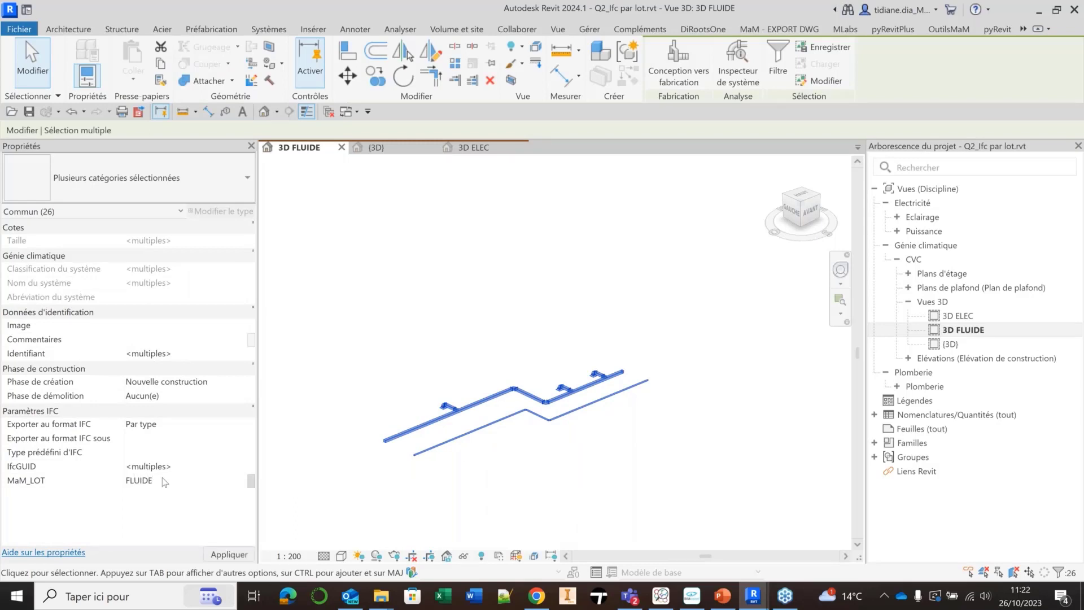
{"action": "middle_click_drag", "start_coordinate": [637, 362], "coordinate": [599, 327]}
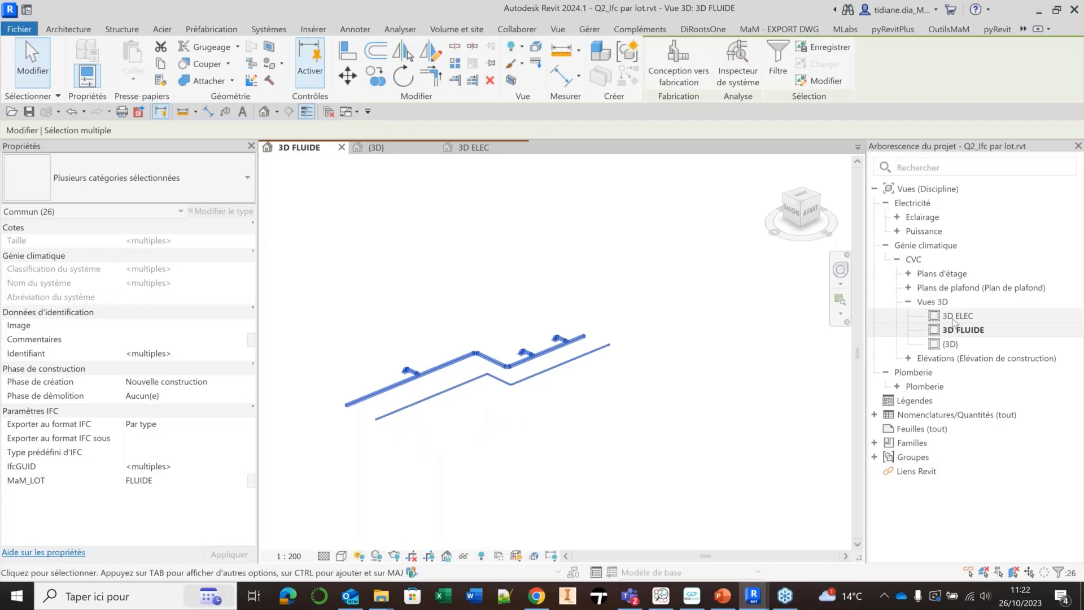
- Open the 3D ELEC view and set MaM_LOT to "ELEC" for the whole cable tray run
{"action": "double_click", "coordinate": [953, 318]}
{"action": "key", "text": "Escape"}
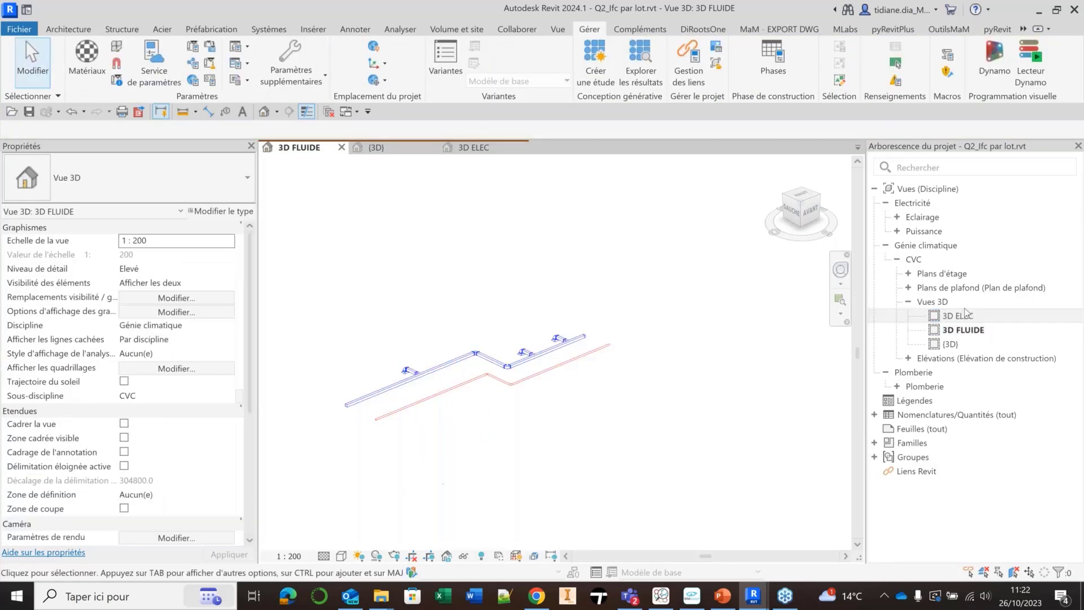
{"action": "double_click", "coordinate": [959, 317]}
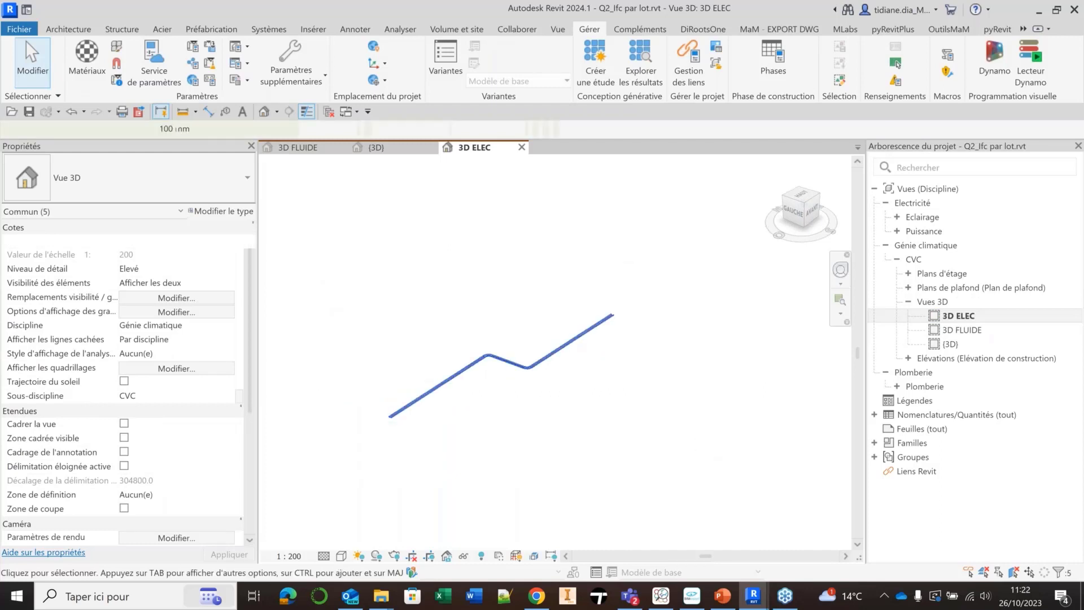
{"action": "left_click", "coordinate": [177, 438]}
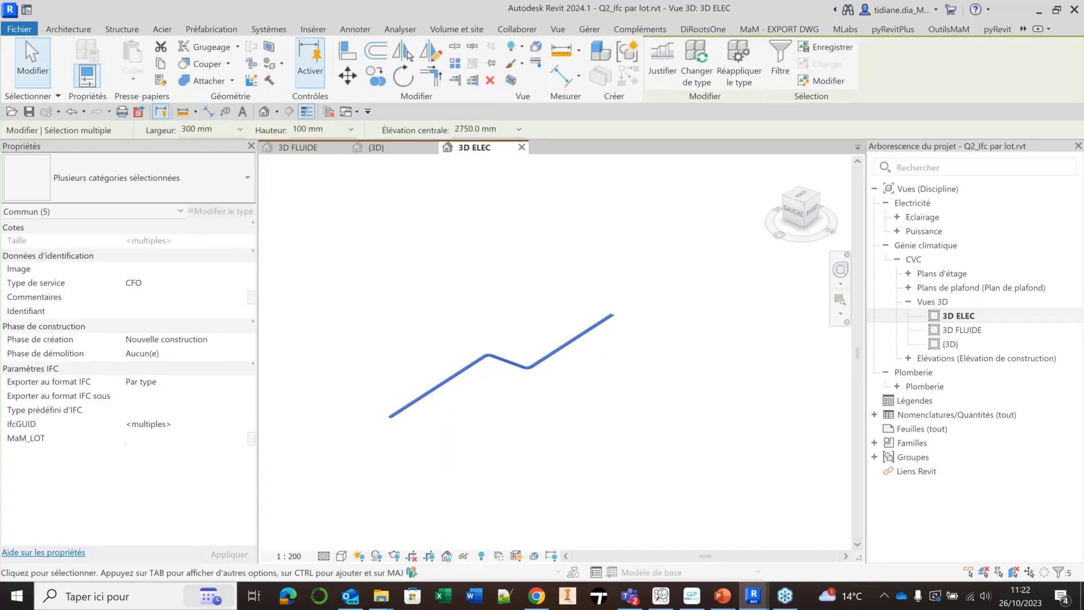
{"action": "type", "text": "L"}
{"action": "type", "text": "LE"}
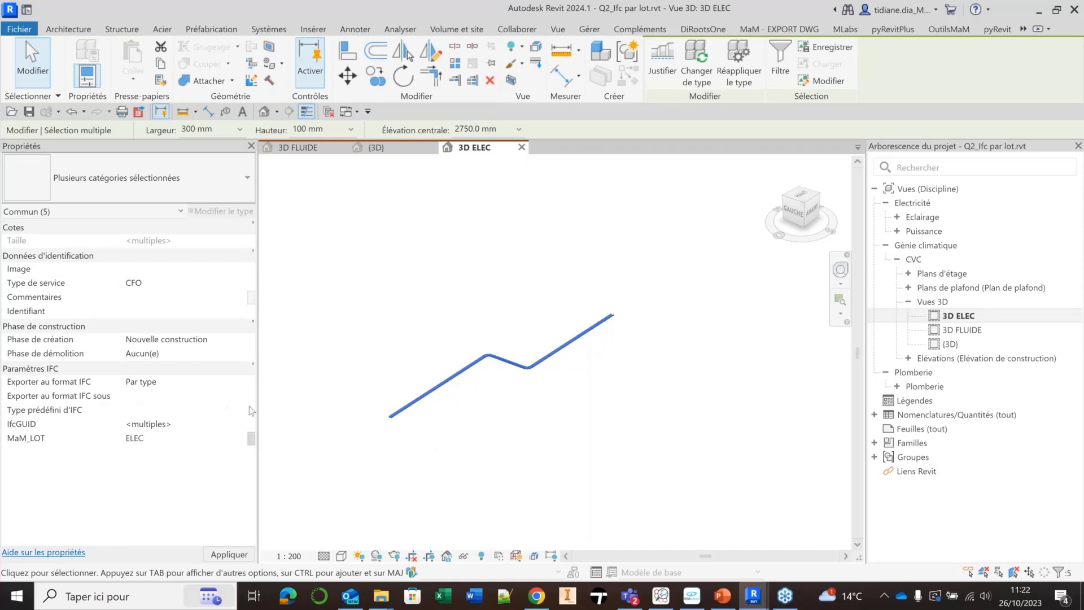
{"action": "middle_click_drag", "start_coordinate": [556, 390], "coordinate": [580, 412]}
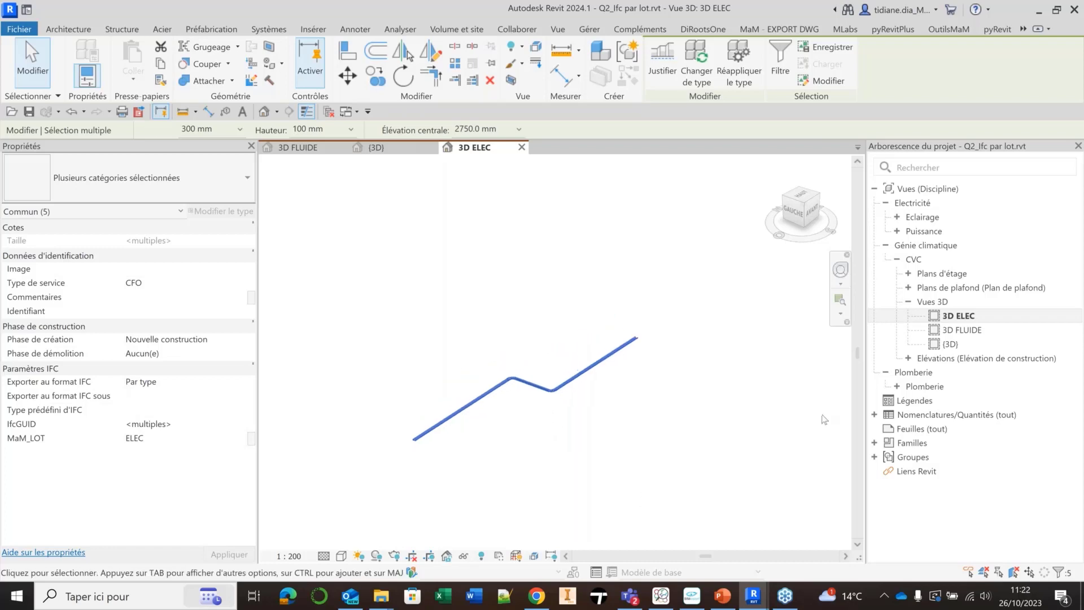
- Open the overall {3D} view showing all networks and expand the project's list of schedules
{"action": "double_click", "coordinate": [948, 344]}
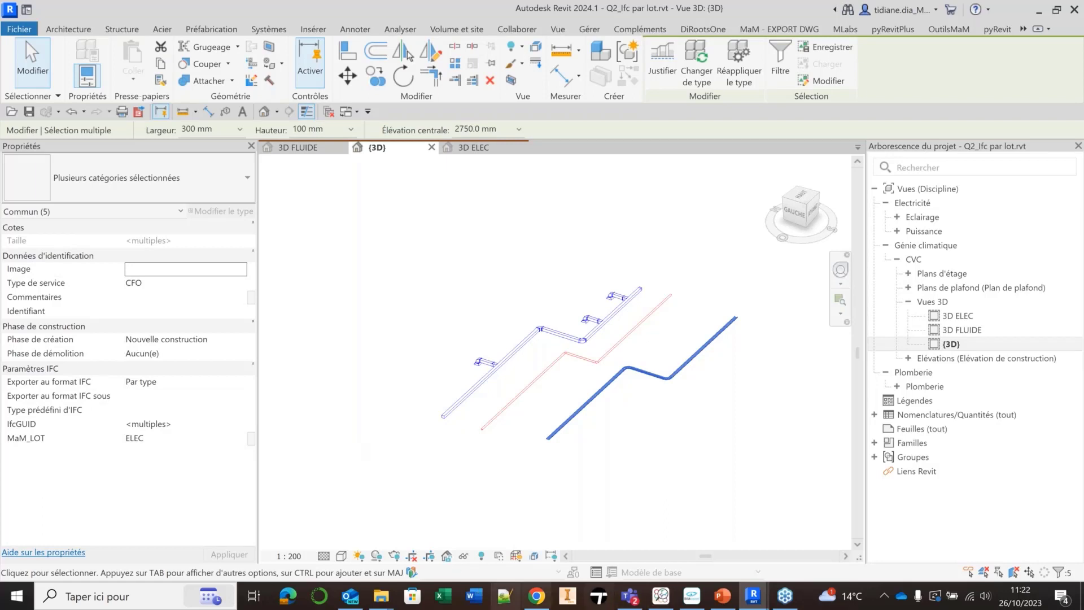
{"action": "scroll", "coordinate": [636, 462], "scroll_direction": "up", "scroll_amount": 3}
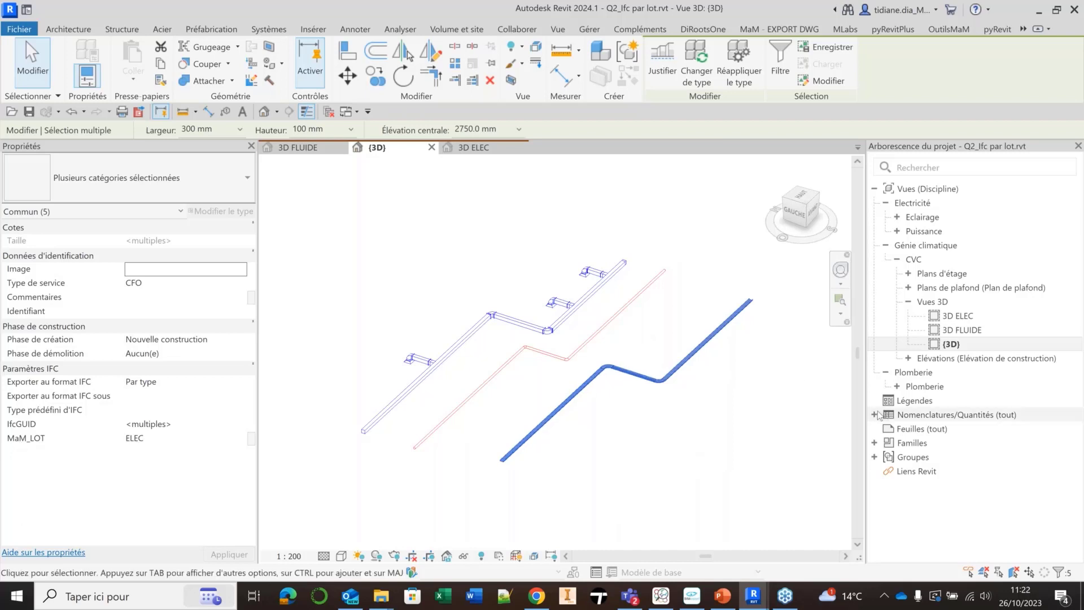
{"action": "left_click", "coordinate": [875, 416]}
{"action": "left_click", "coordinate": [875, 415]}
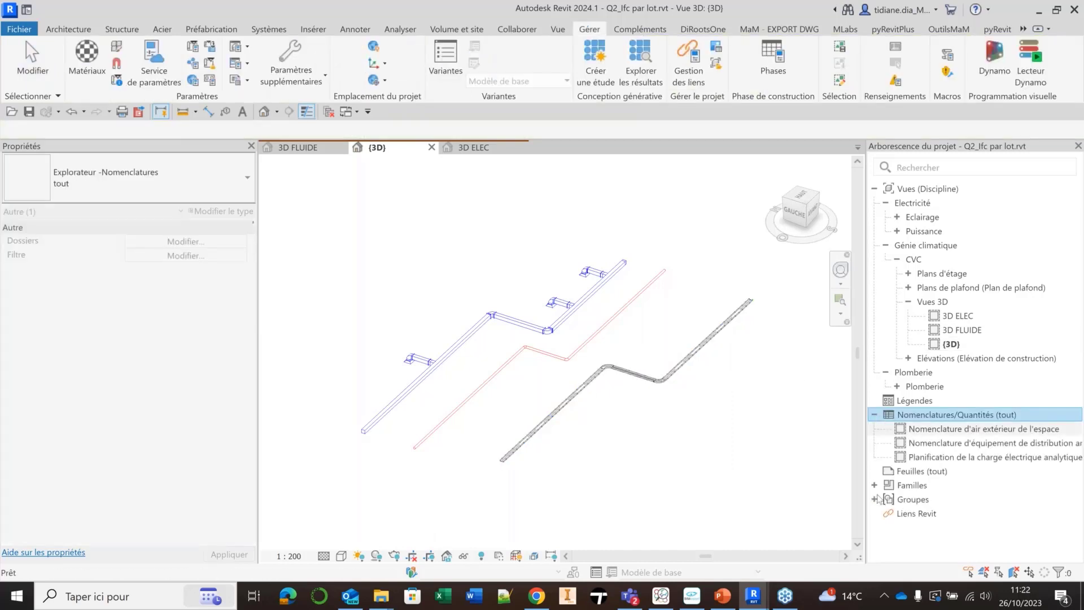
{"action": "left_click", "coordinate": [517, 455]}
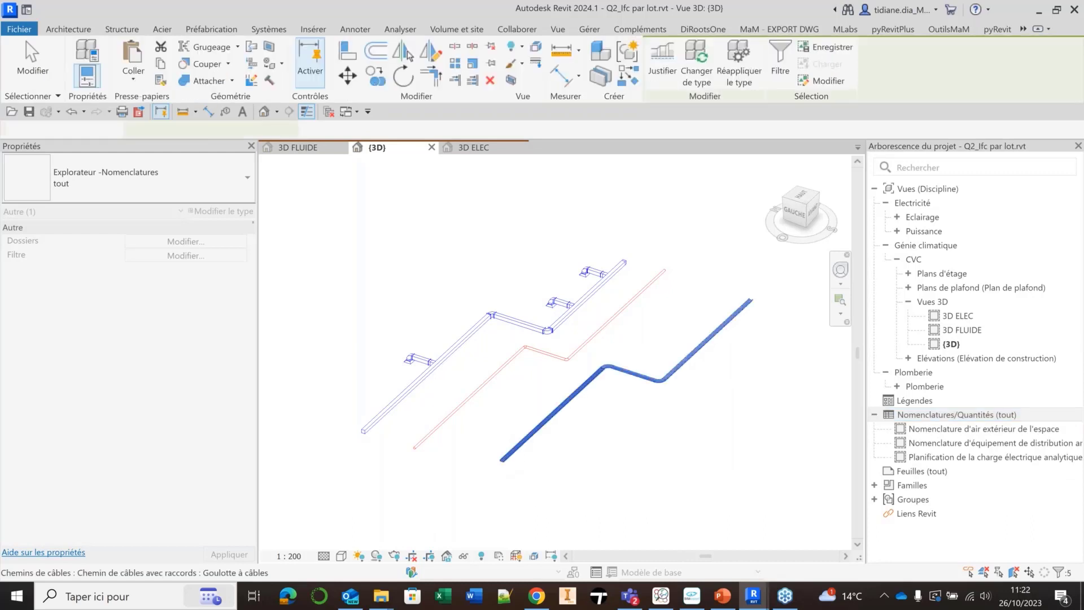
- Create a new schedule using the <Multicatégorie> category and the Nouvelle construction phase
{"action": "left_click", "coordinate": [947, 416]}
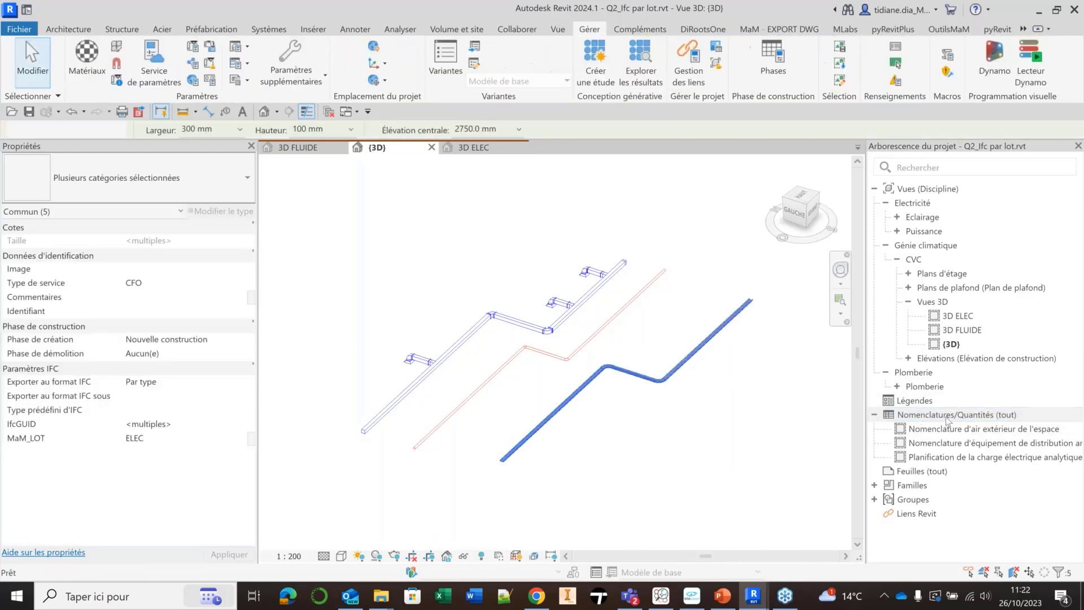
{"action": "right_click", "coordinate": [944, 418]}
{"action": "left_click", "coordinate": [941, 425]}
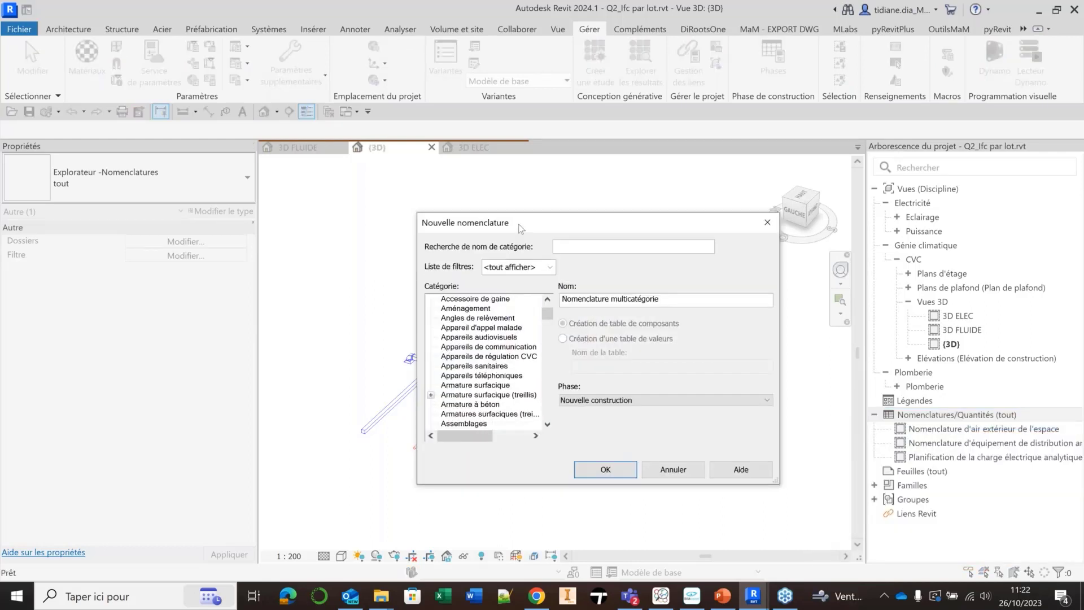
{"action": "left_click", "coordinate": [474, 339]}
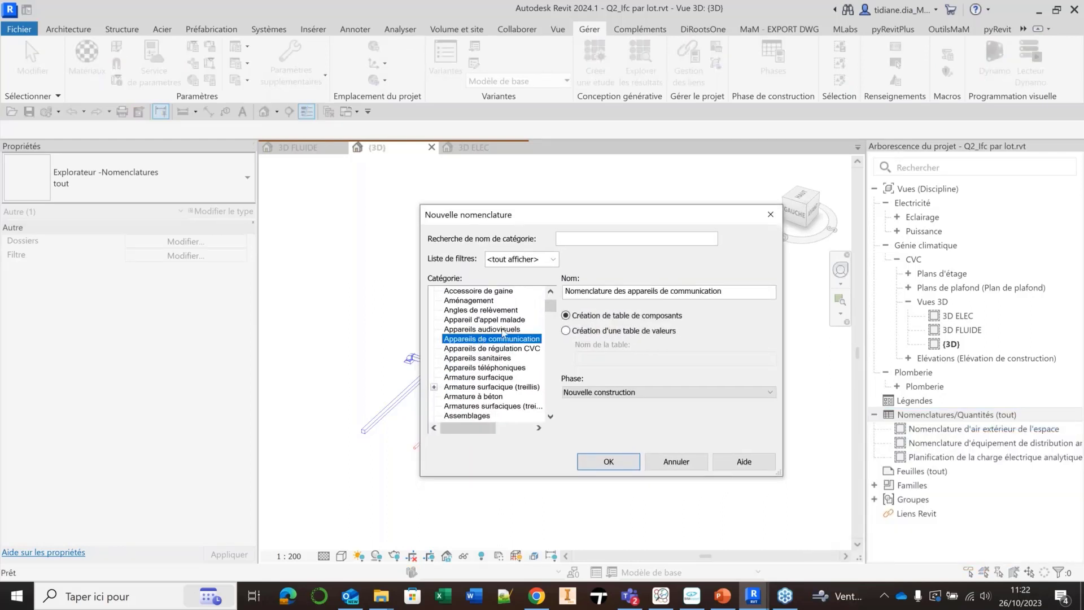
{"action": "scroll", "coordinate": [502, 333], "scroll_direction": "up", "scroll_amount": 1}
{"action": "left_click", "coordinate": [475, 290]}
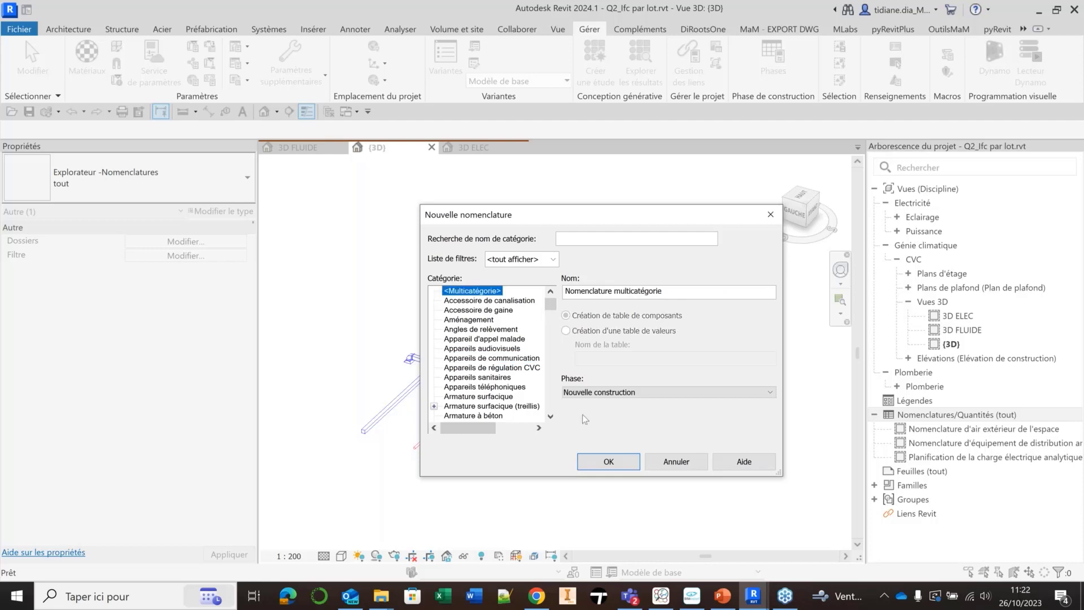
{"action": "left_click", "coordinate": [609, 461]}
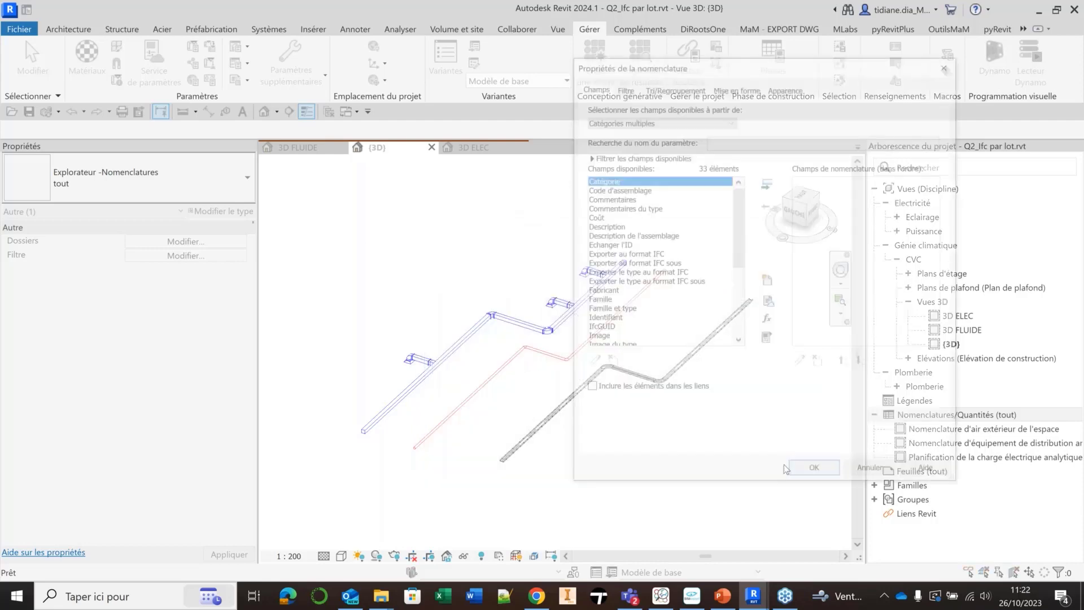
- Add MaM_LOT as the only field of the multi-category schedule and generate it
{"action": "left_click", "coordinate": [612, 226]}
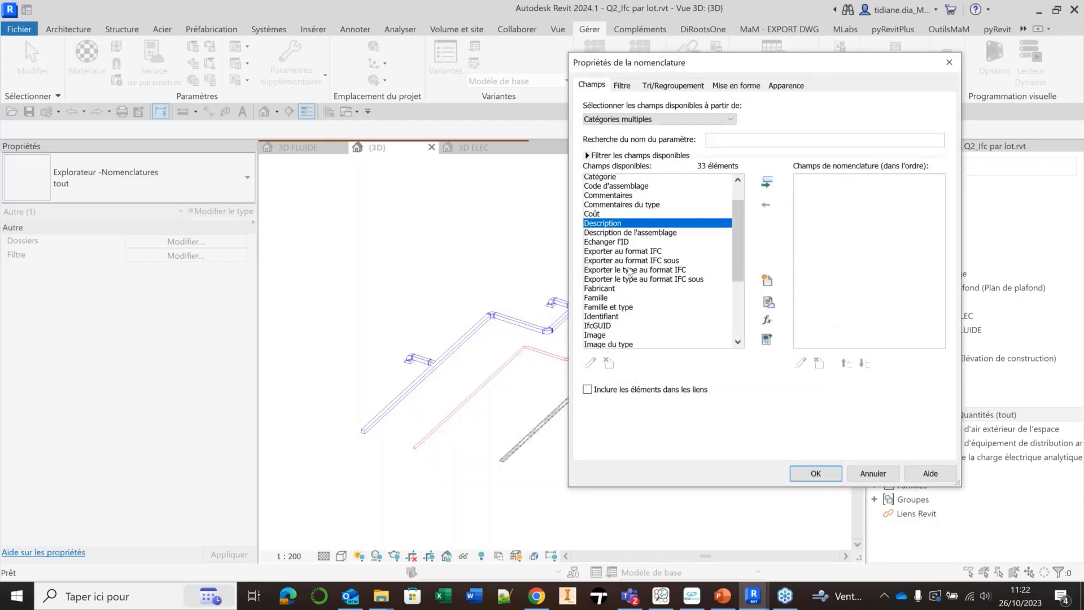
{"action": "scroll", "coordinate": [630, 271], "scroll_direction": "down", "scroll_amount": 4}
{"action": "left_click", "coordinate": [602, 245]}
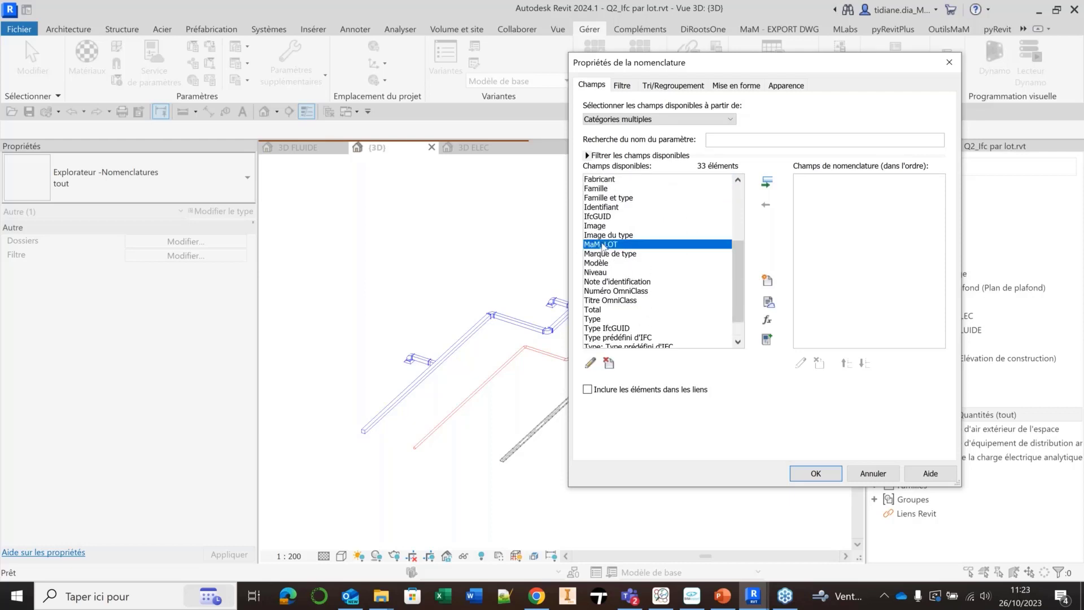
{"action": "double_click", "coordinate": [601, 245]}
{"action": "left_click_drag", "start_coordinate": [741, 63], "coordinate": [642, 60]}
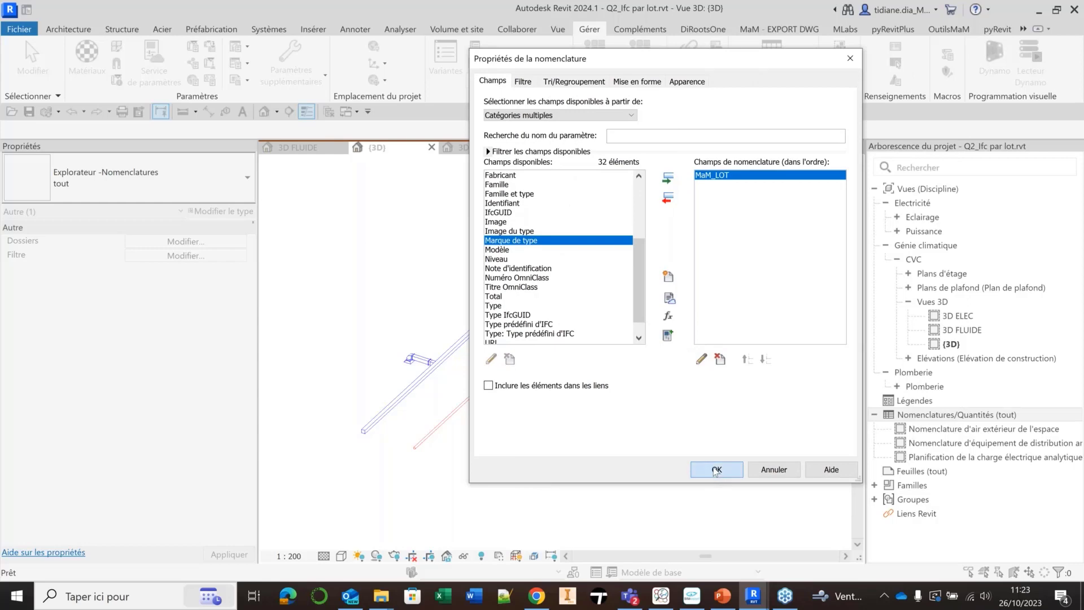
{"action": "left_click", "coordinate": [716, 470]}
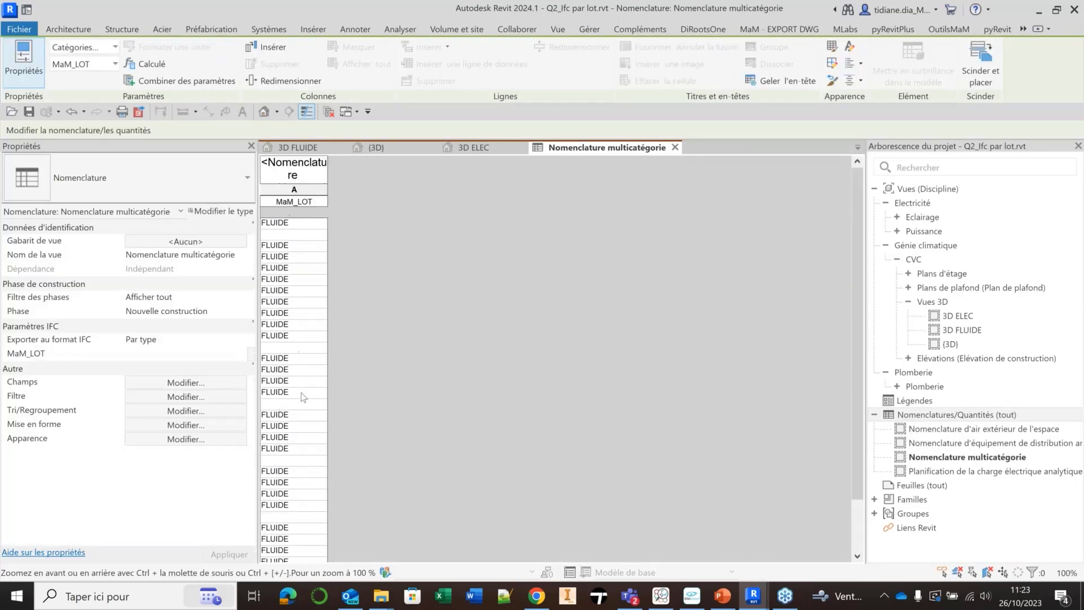
- Rename the new multi-category schedule as "Pset - MaM"
{"action": "double_click", "coordinate": [925, 457]}
{"action": "left_click", "coordinate": [912, 459]}
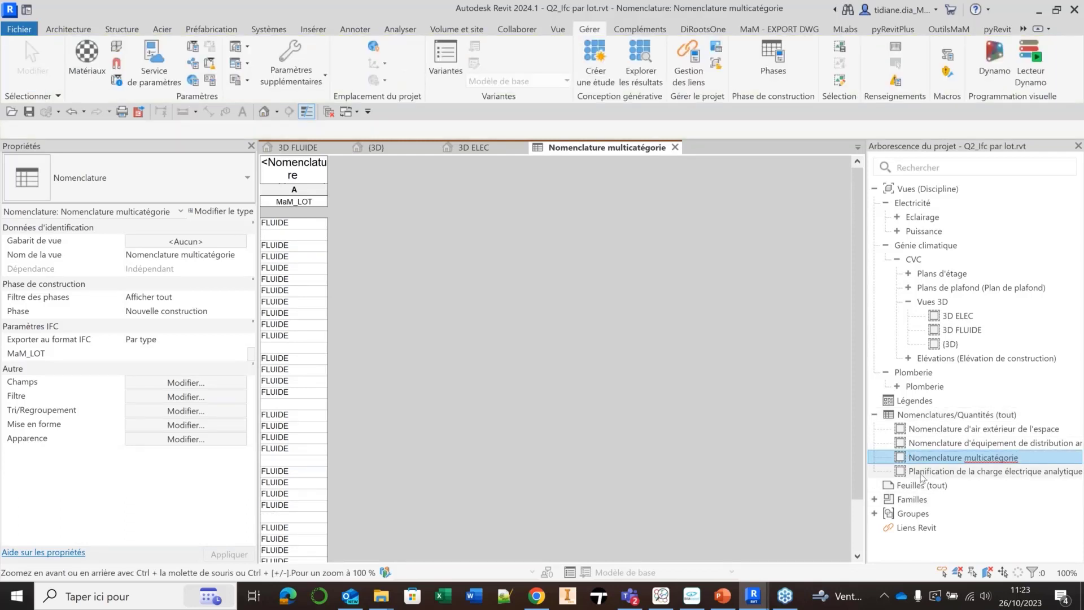
{"action": "type", "text": "P"}
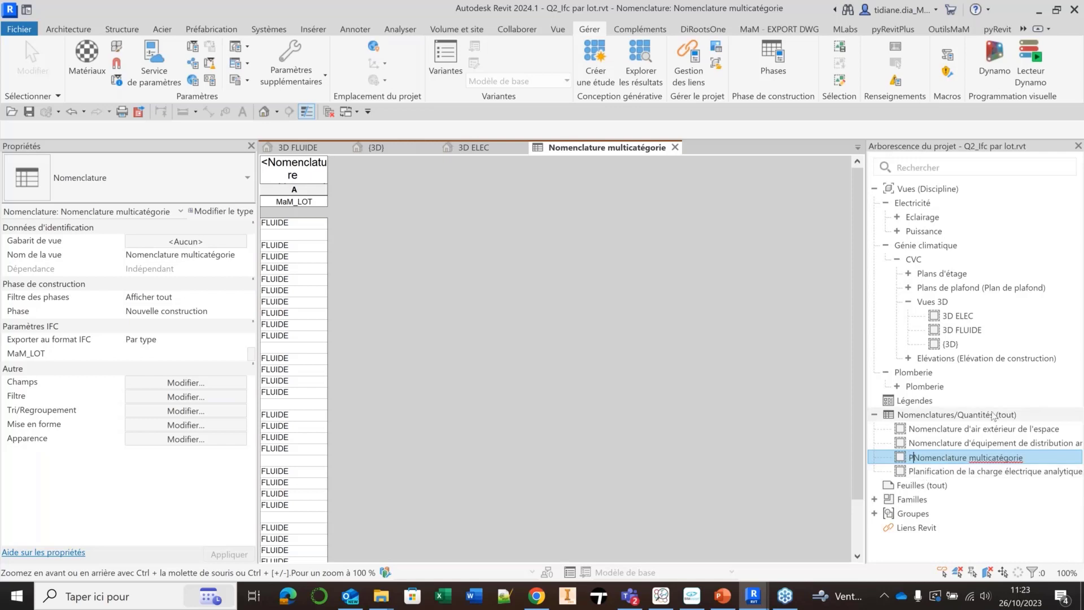
{"action": "type", "text": "set -"}
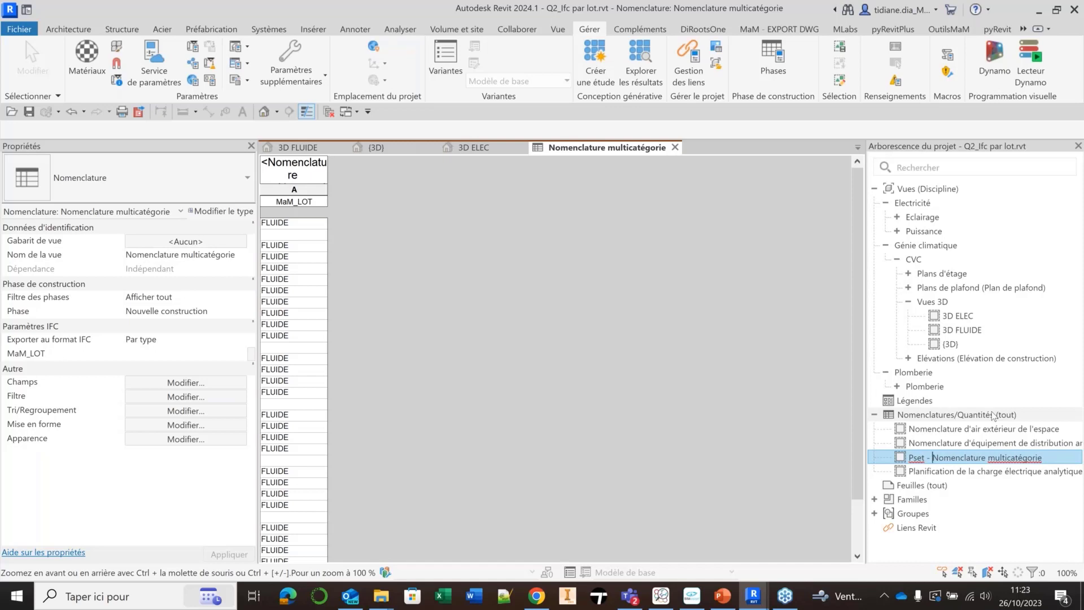
{"action": "left_click_drag", "start_coordinate": [1043, 457], "coordinate": [934, 455]}
{"action": "type", "text": "M"}
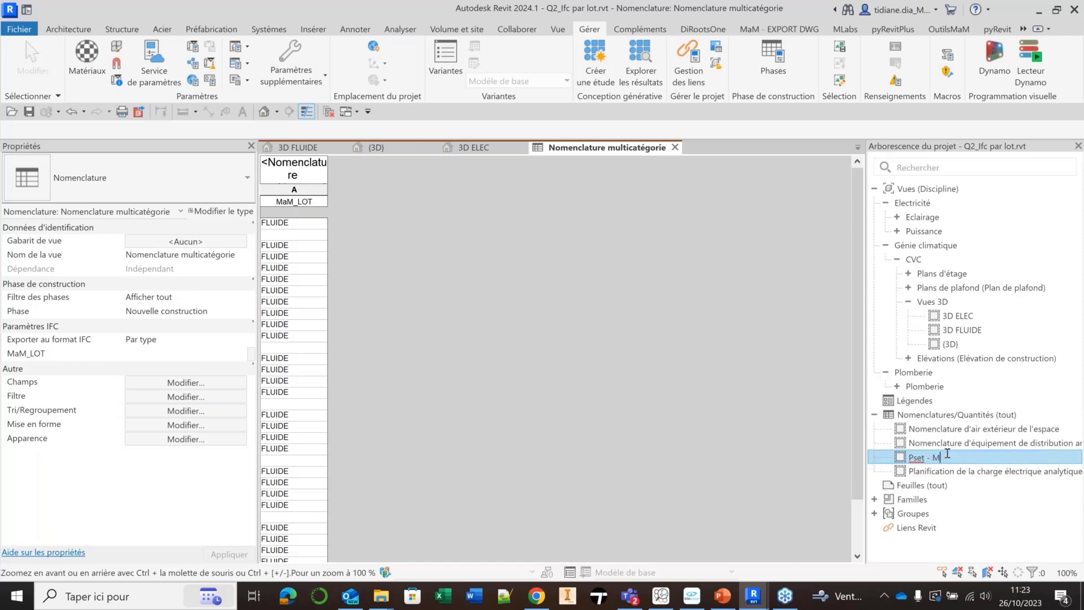
{"action": "type", "text": "aM"}
{"action": "key", "text": "Return"}
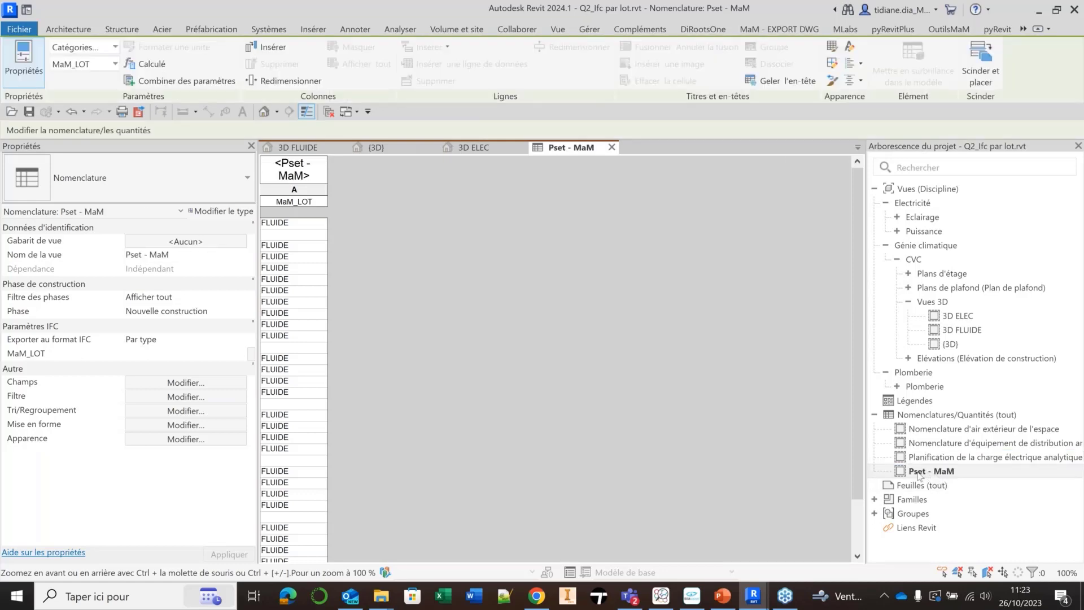
- Return to the overall {3D} view and start an IFC export of the project
{"action": "left_click", "coordinate": [466, 150]}
{"action": "left_click", "coordinate": [404, 151]}
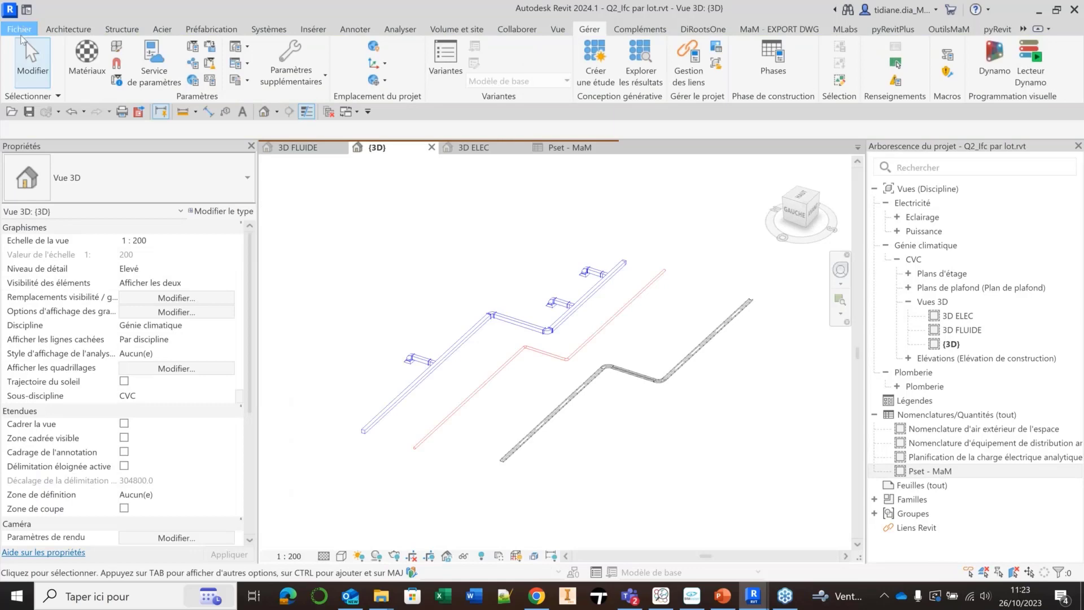
{"action": "left_click", "coordinate": [21, 30]}
{"action": "left_click", "coordinate": [53, 266]}
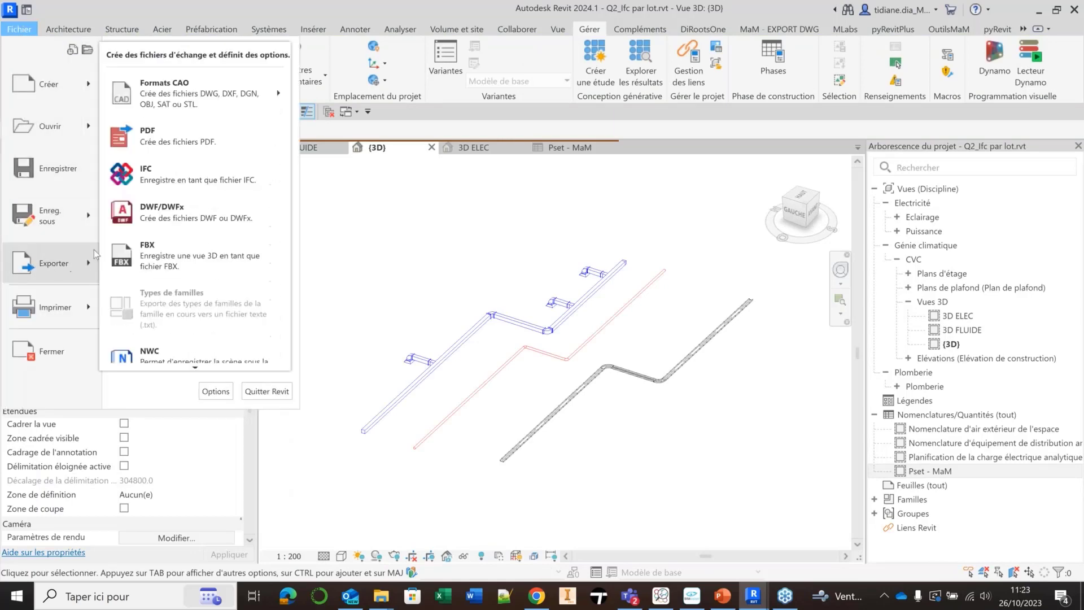
{"action": "left_click", "coordinate": [146, 185]}
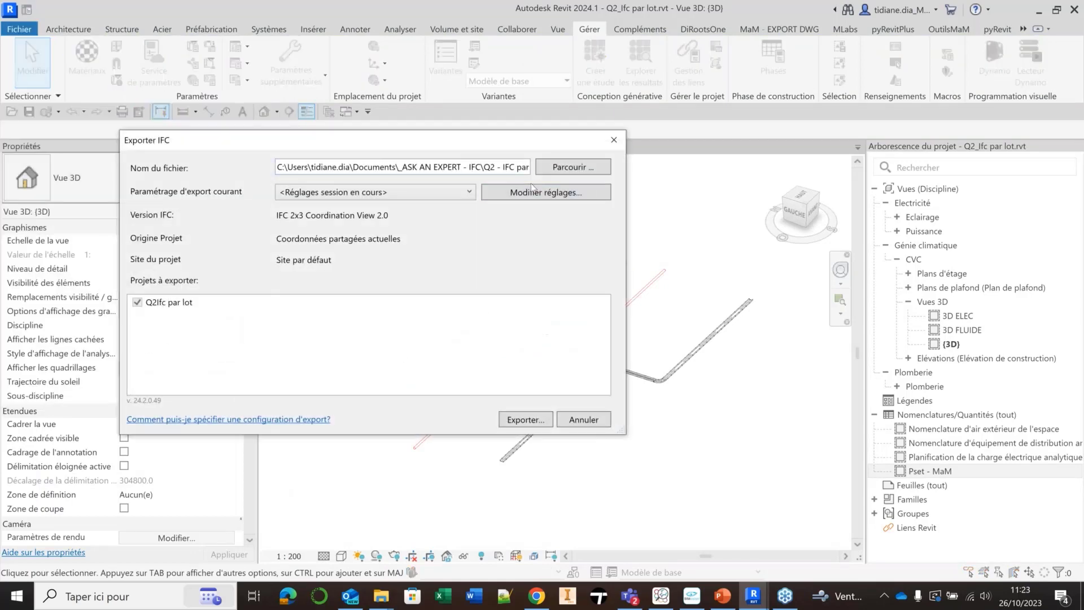
{"action": "left_click_drag", "start_coordinate": [450, 135], "coordinate": [414, 127]}
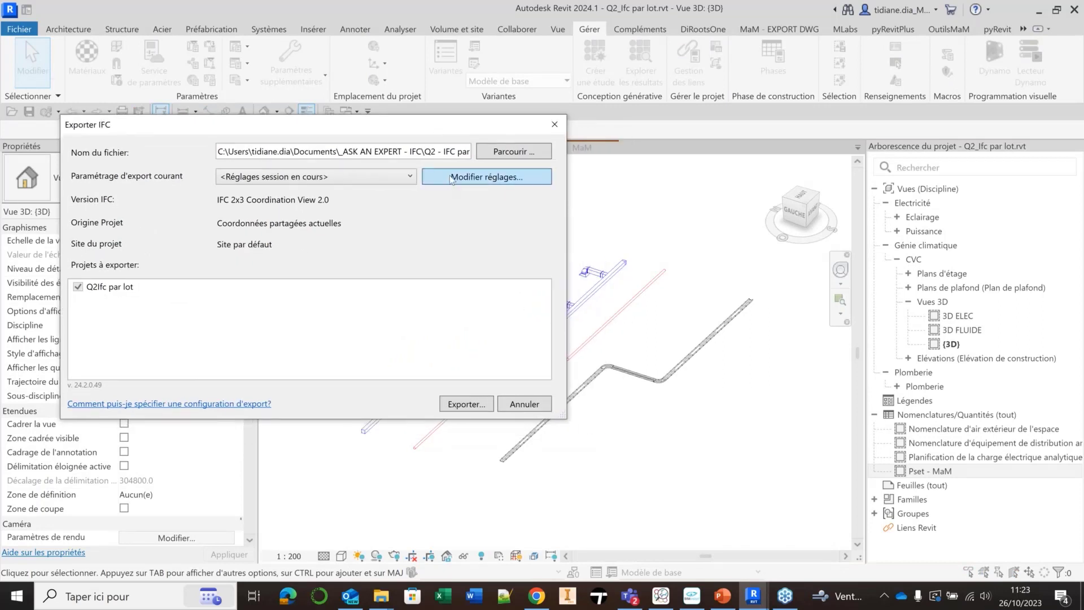
- Set the IFC export to include schedules as property sets, limited to those with IFC, Pset or Common in their title
{"action": "left_click", "coordinate": [452, 179]}
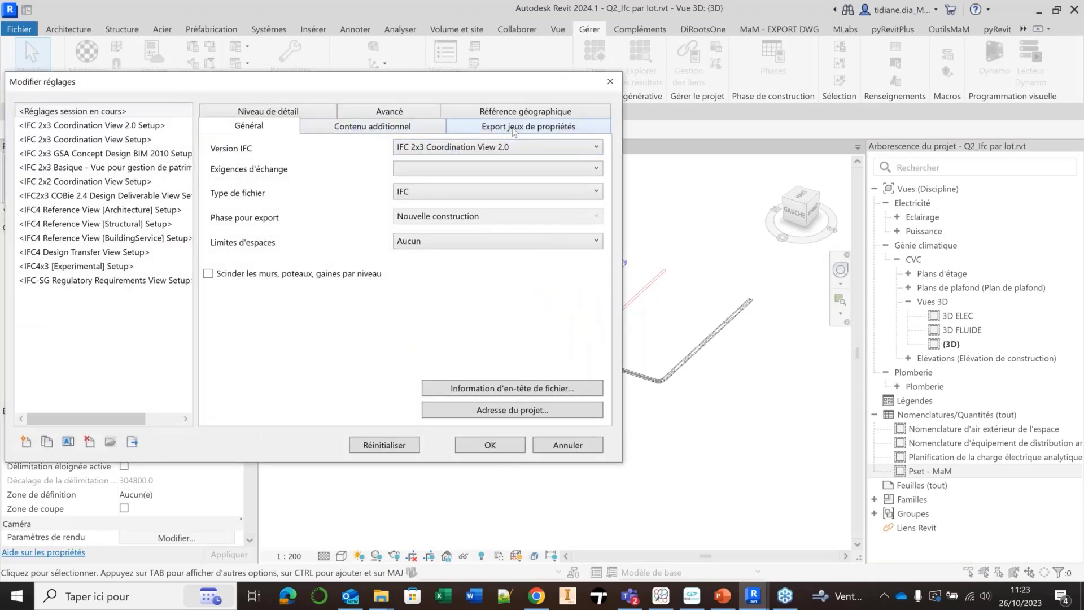
{"action": "left_click", "coordinate": [515, 128]}
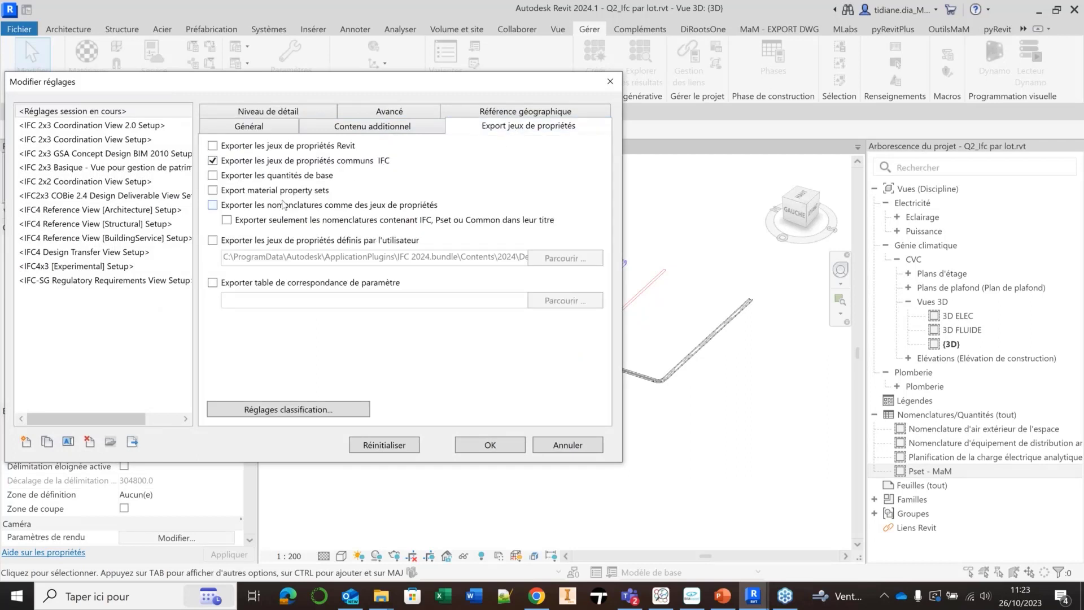
{"action": "left_click", "coordinate": [233, 209]}
{"action": "left_click", "coordinate": [226, 221]}
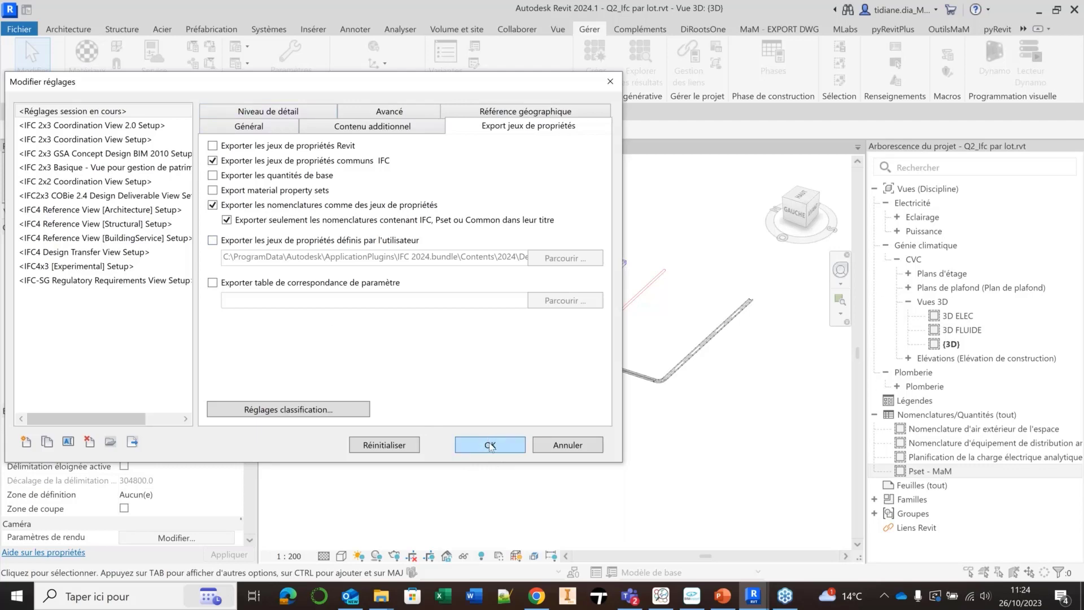
{"action": "left_click", "coordinate": [489, 446]}
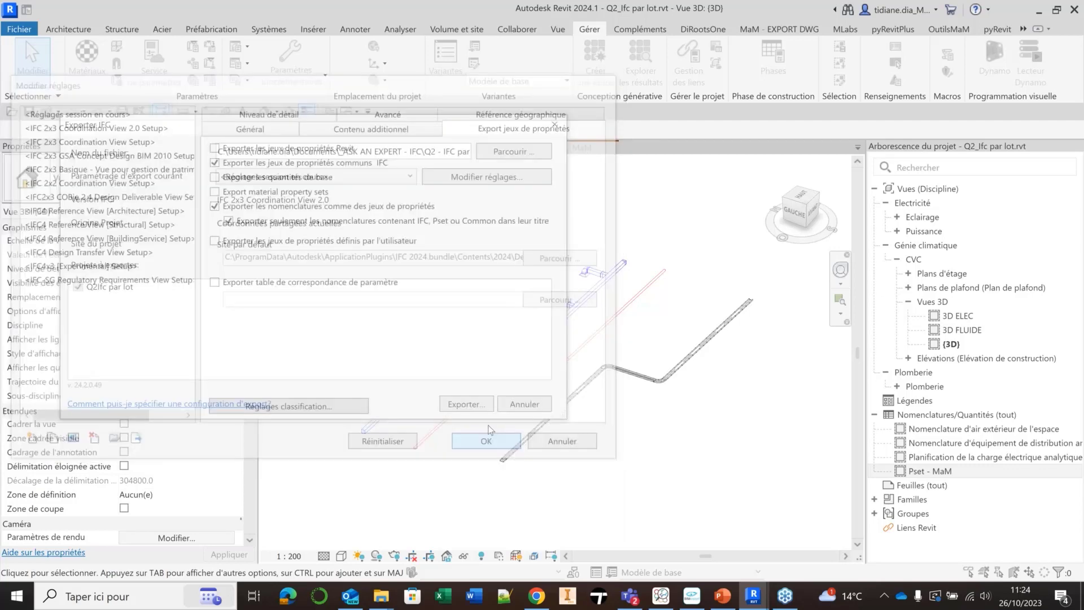
- Export the model as "Q2_Ifc par lot.ifc" into the Q2 - IFC par lot folder
{"action": "left_click", "coordinate": [536, 149]}
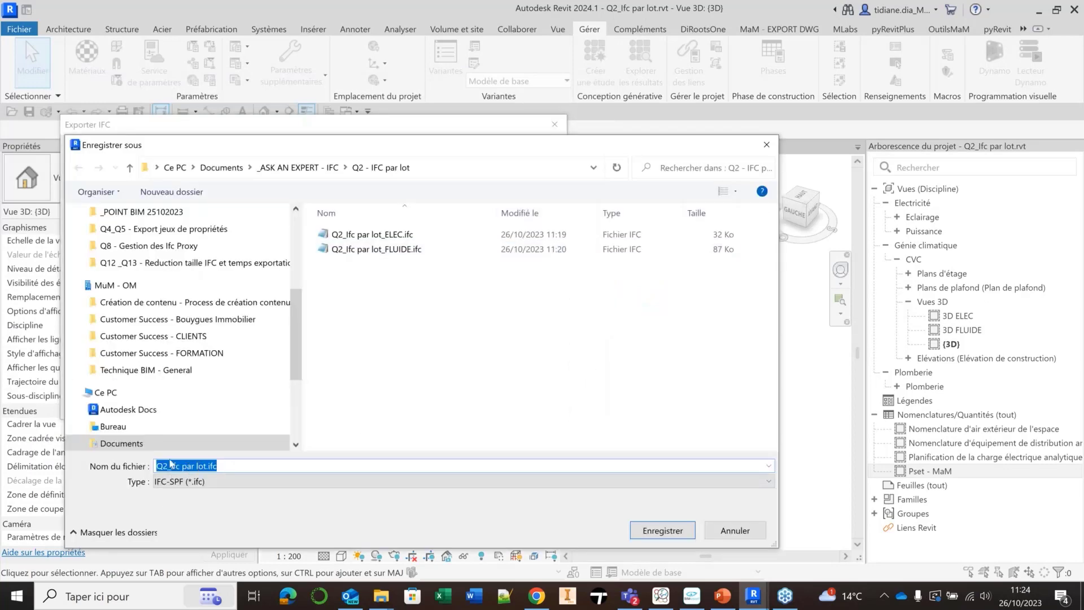
{"action": "left_click", "coordinate": [668, 534]}
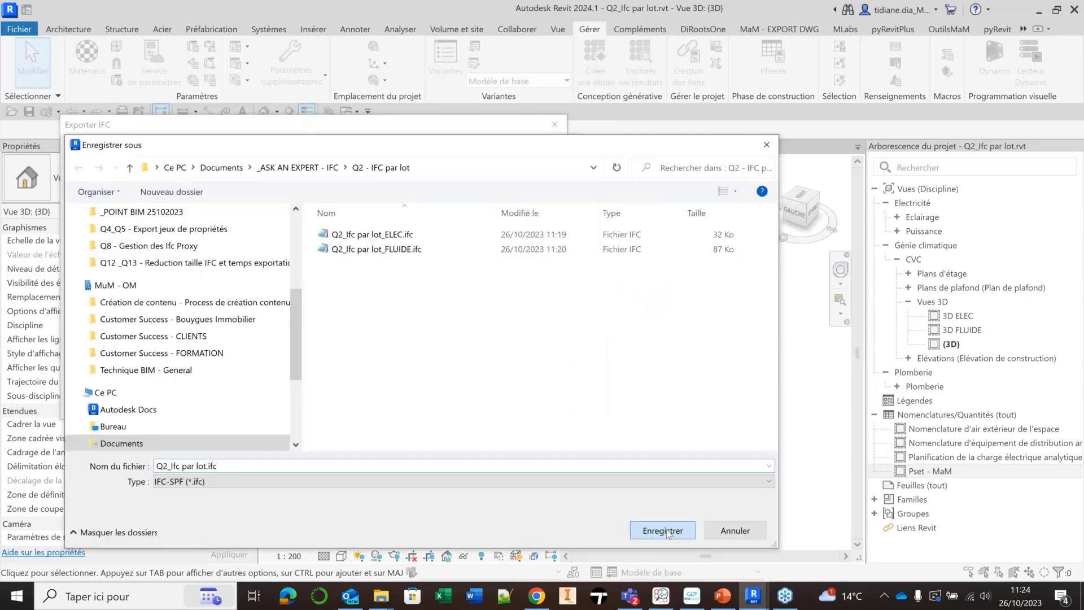
{"action": "left_click", "coordinate": [459, 406]}
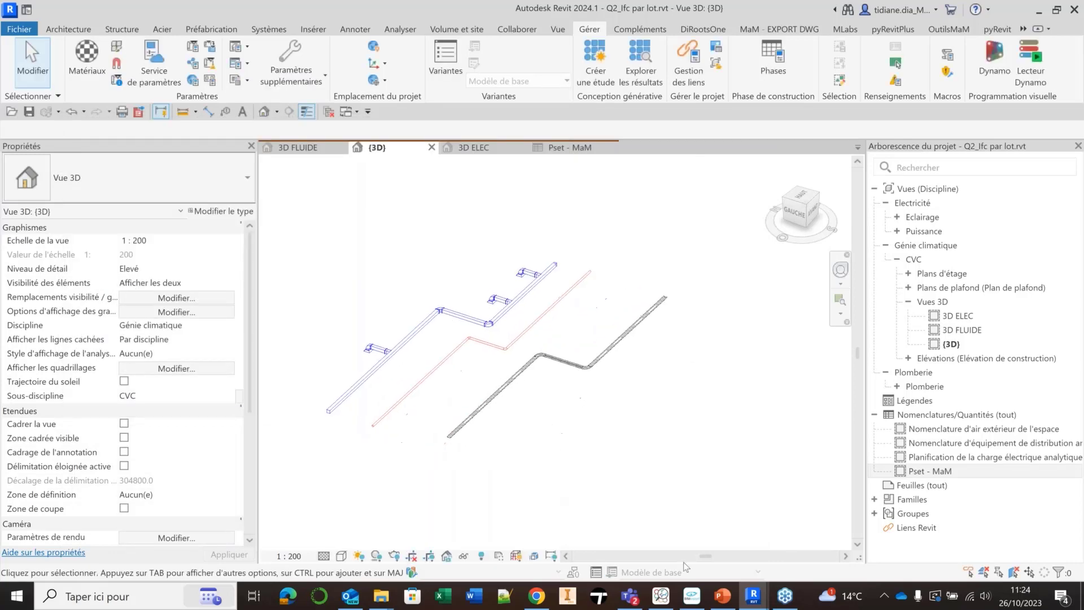
- Switch to BIMvision and open "Q2_Ifc par lot.ifc", cancelling the save of the current session
{"action": "left_click", "coordinate": [691, 595]}
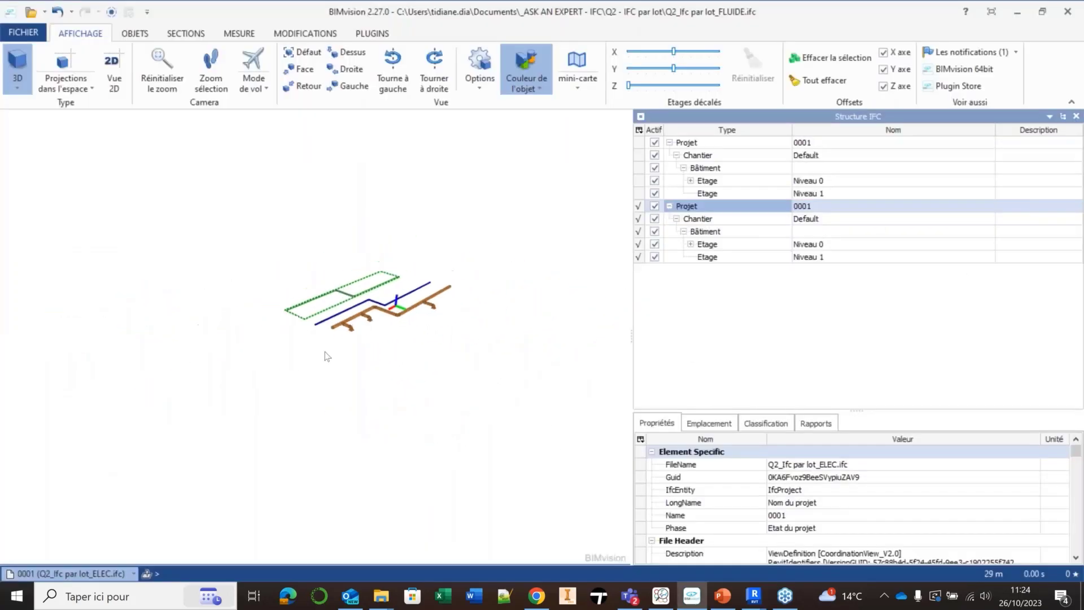
{"action": "left_click", "coordinate": [23, 32]}
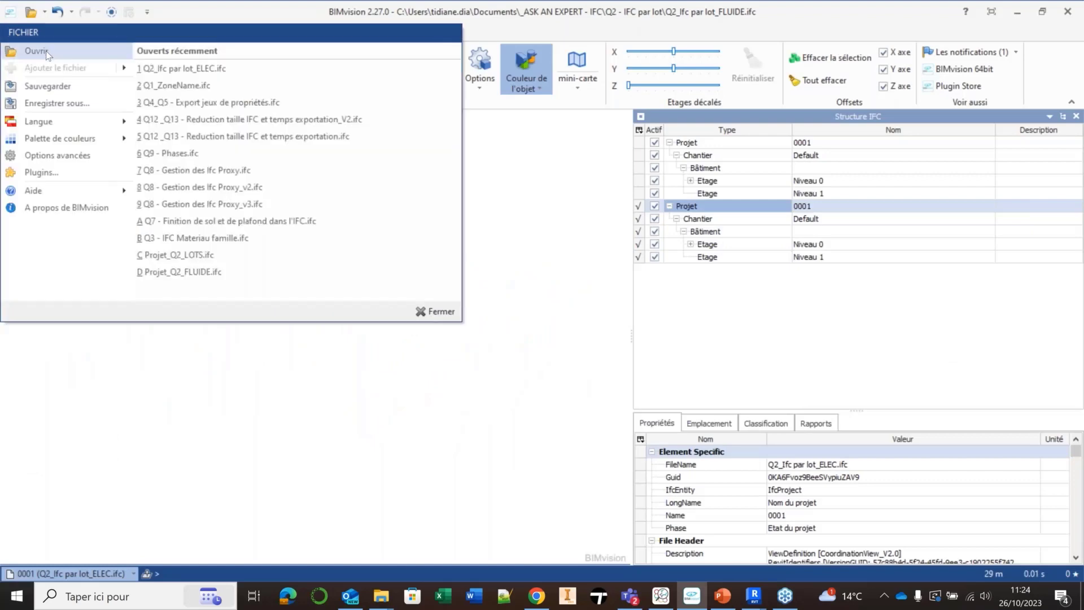
{"action": "left_click", "coordinate": [36, 51]}
{"action": "left_click", "coordinate": [345, 304]}
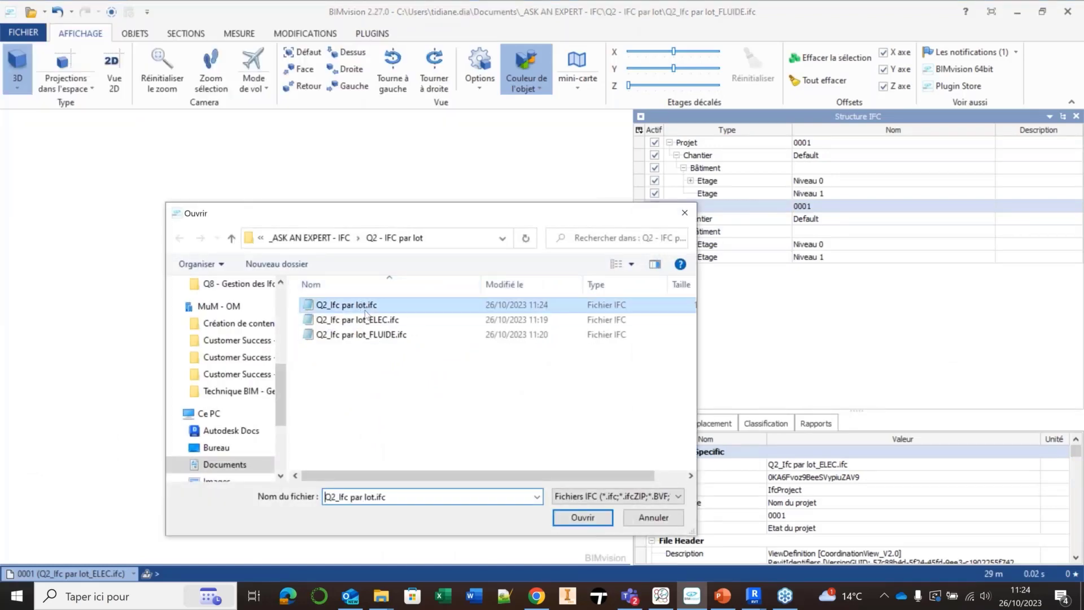
{"action": "left_click", "coordinate": [581, 518]}
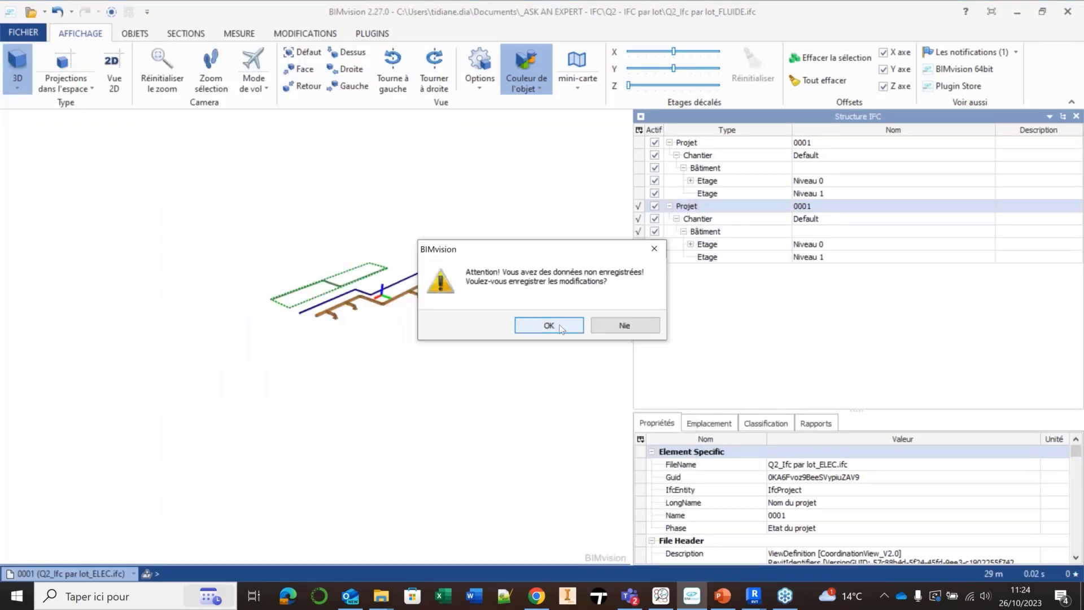
{"action": "left_click", "coordinate": [559, 332]}
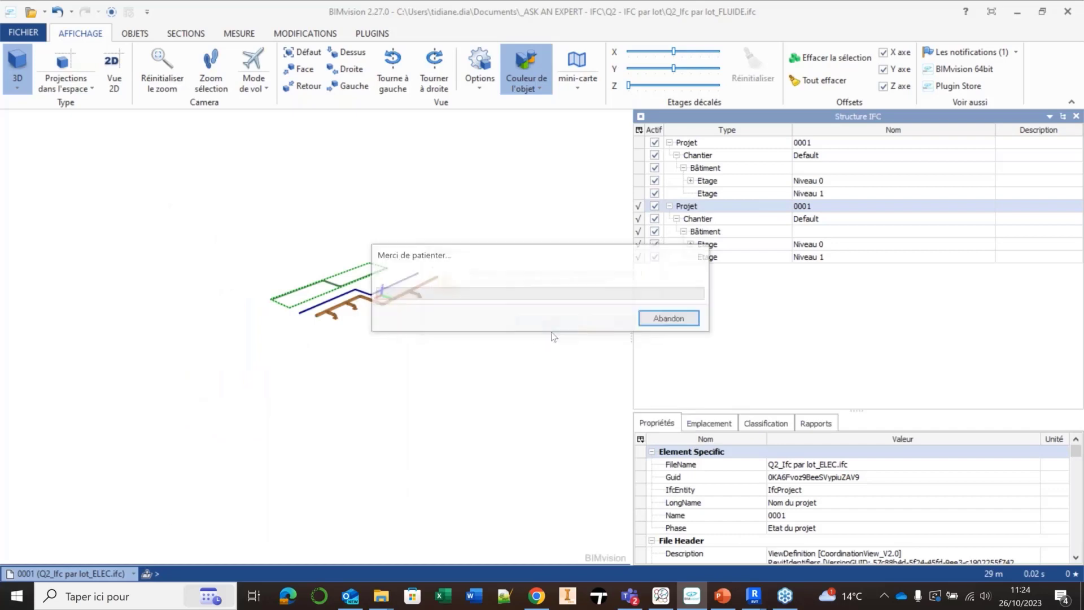
{"action": "left_click", "coordinate": [655, 517]}
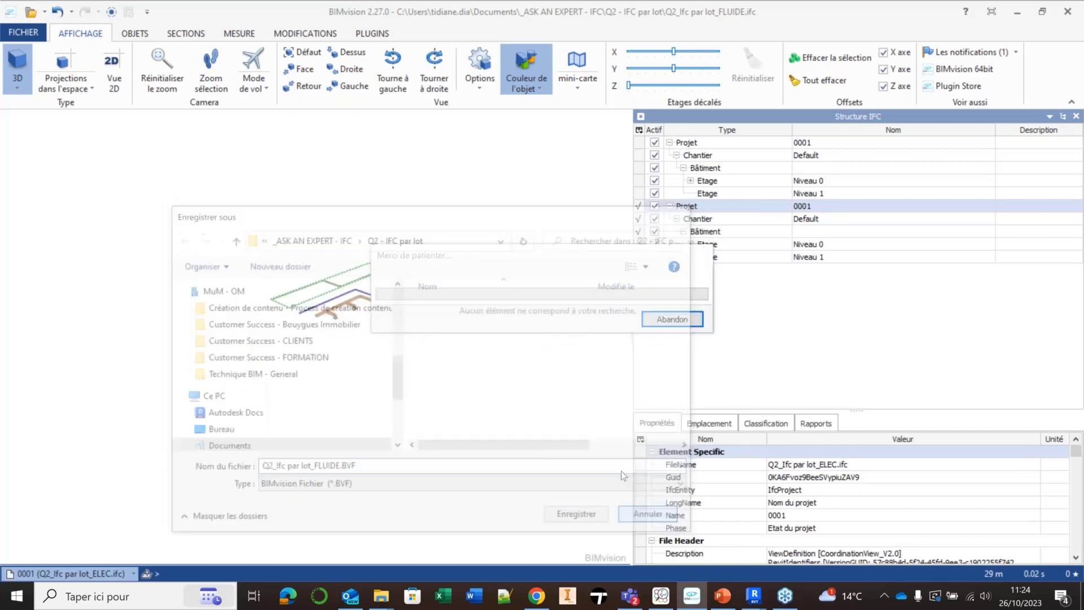
- Inspect the MaM_LOT property of the long rectangular duct segment at the end of the main run, then deselect it
{"action": "middle_click_drag", "start_coordinate": [508, 356], "coordinate": [541, 267]}
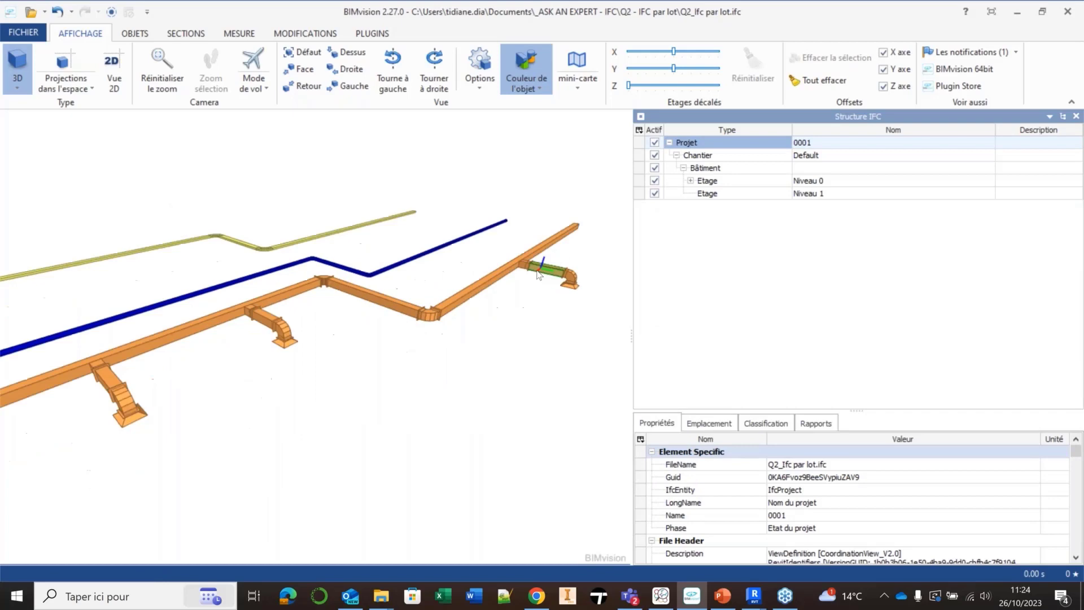
{"action": "left_click", "coordinate": [500, 288]}
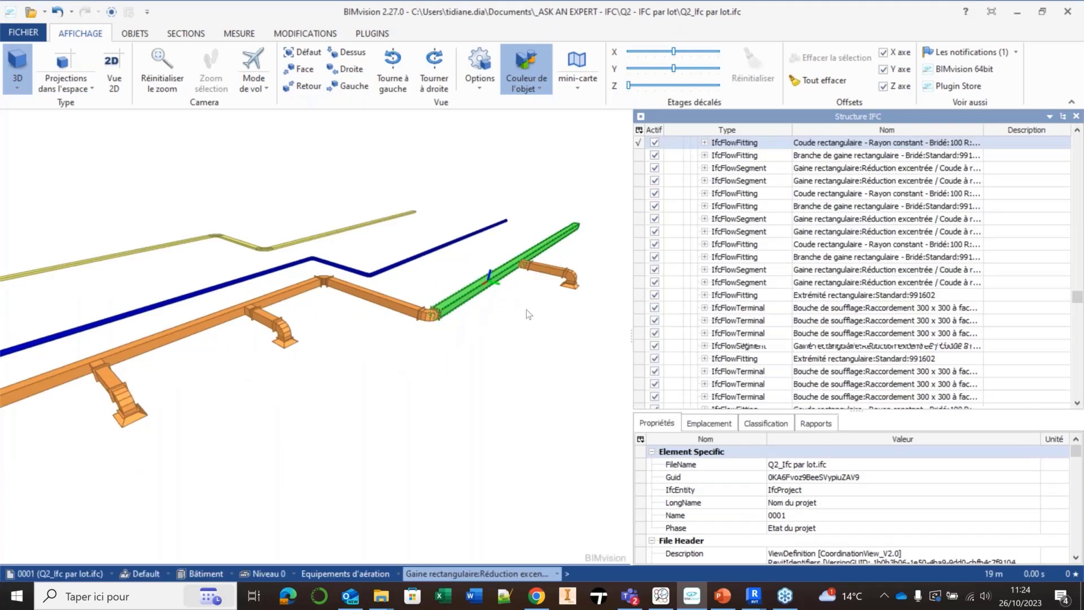
{"action": "left_click_drag", "start_coordinate": [770, 413], "coordinate": [770, 343]}
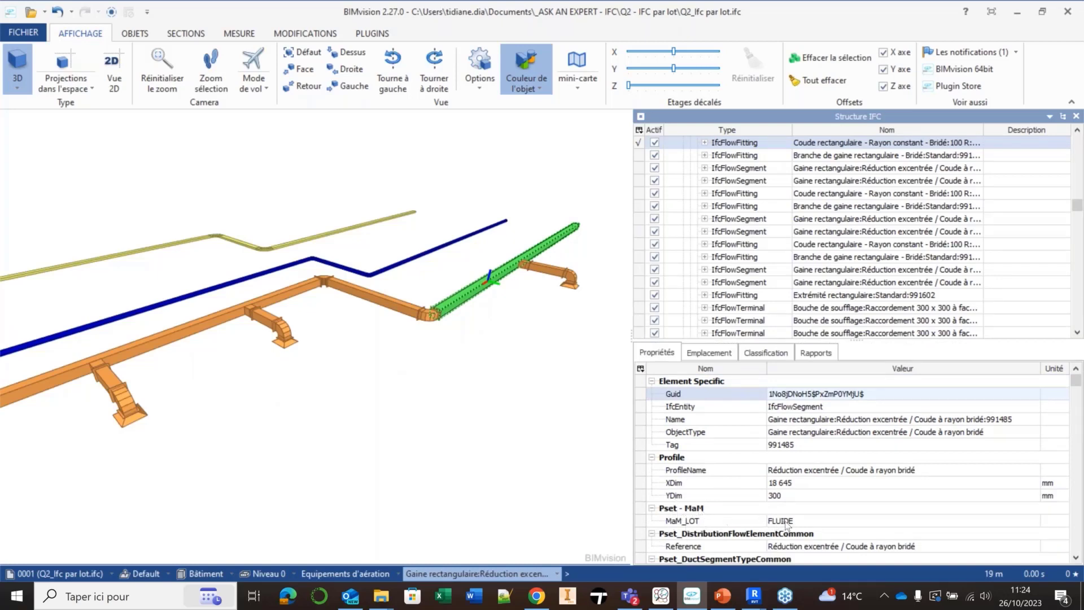
{"action": "left_click", "coordinate": [463, 515]}
{"action": "scroll", "coordinate": [344, 388], "scroll_direction": "down", "scroll_amount": 3}
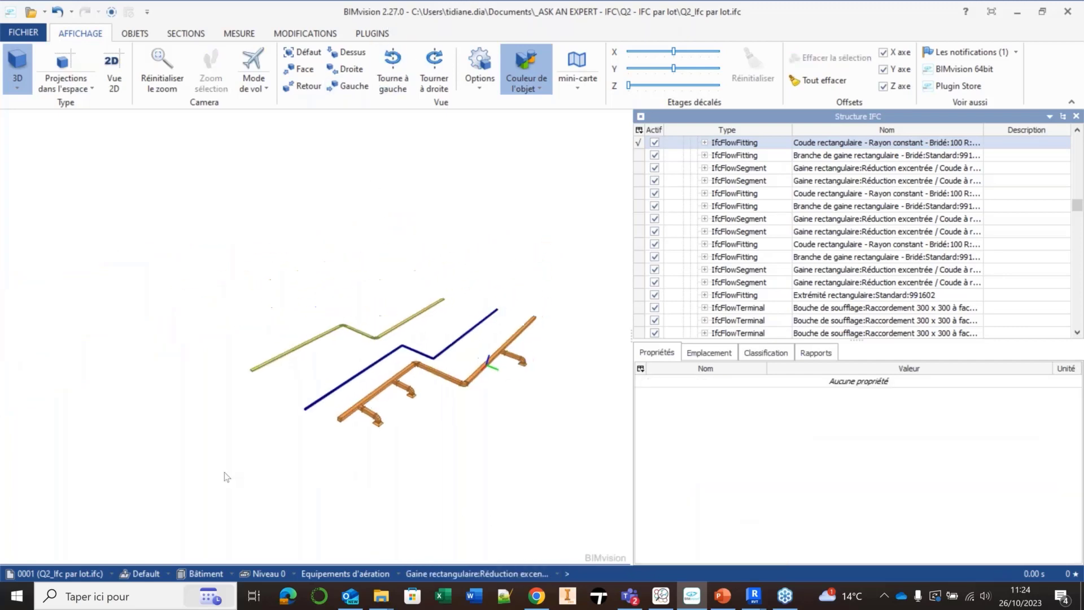
- Group the model's objects by the MaM_LOT property with the Objects Info plugin
{"action": "left_click", "coordinate": [372, 33]}
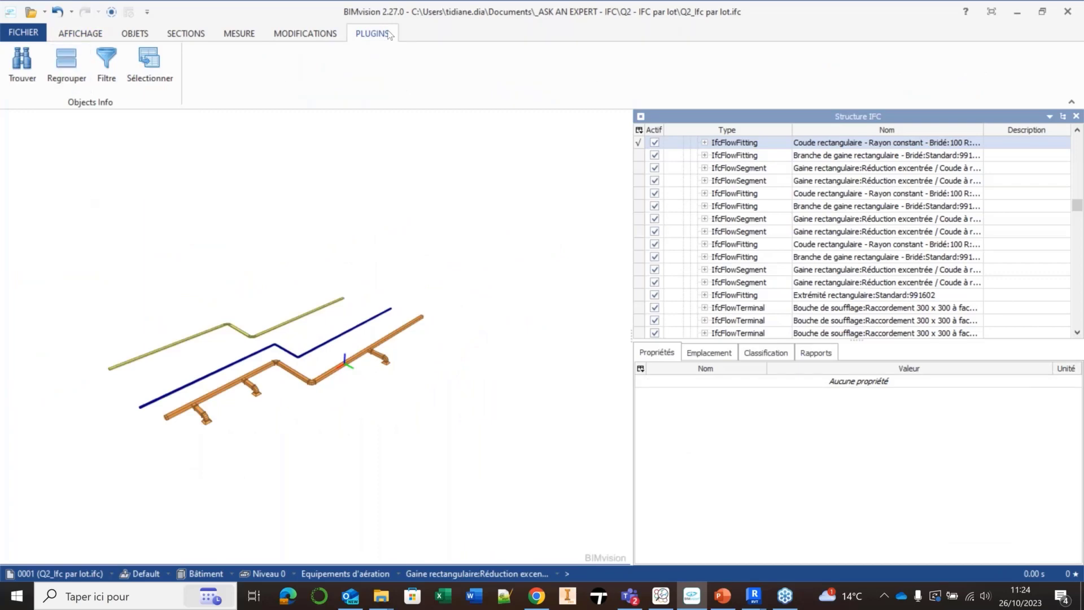
{"action": "left_click", "coordinate": [98, 110]}
{"action": "left_click", "coordinate": [66, 64]}
{"action": "left_click", "coordinate": [604, 151]}
{"action": "scroll", "coordinate": [560, 276], "scroll_direction": "down", "scroll_amount": 10}
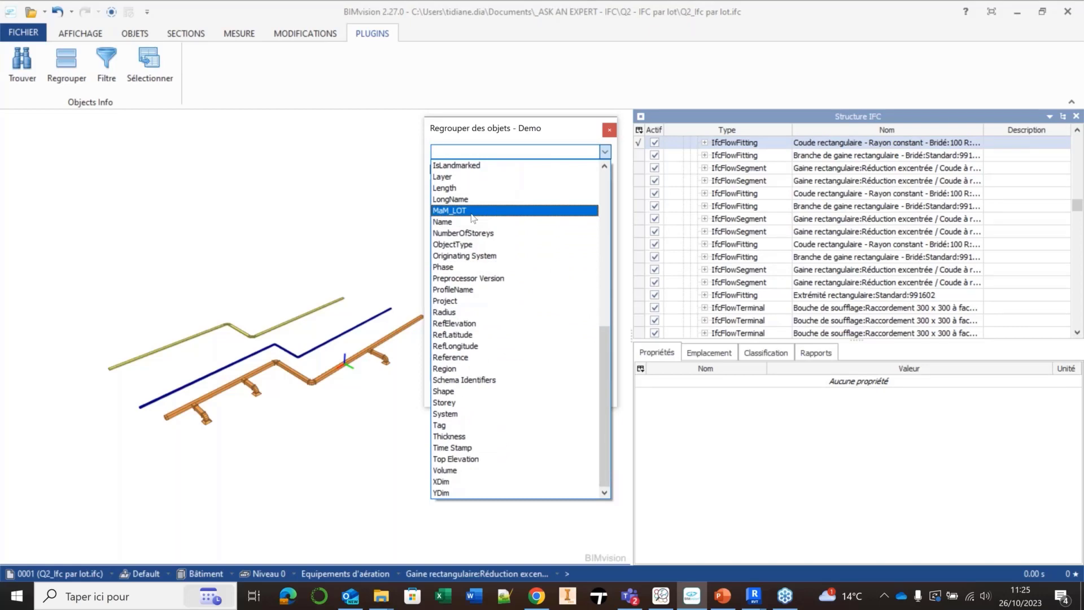
{"action": "left_click", "coordinate": [472, 210]}
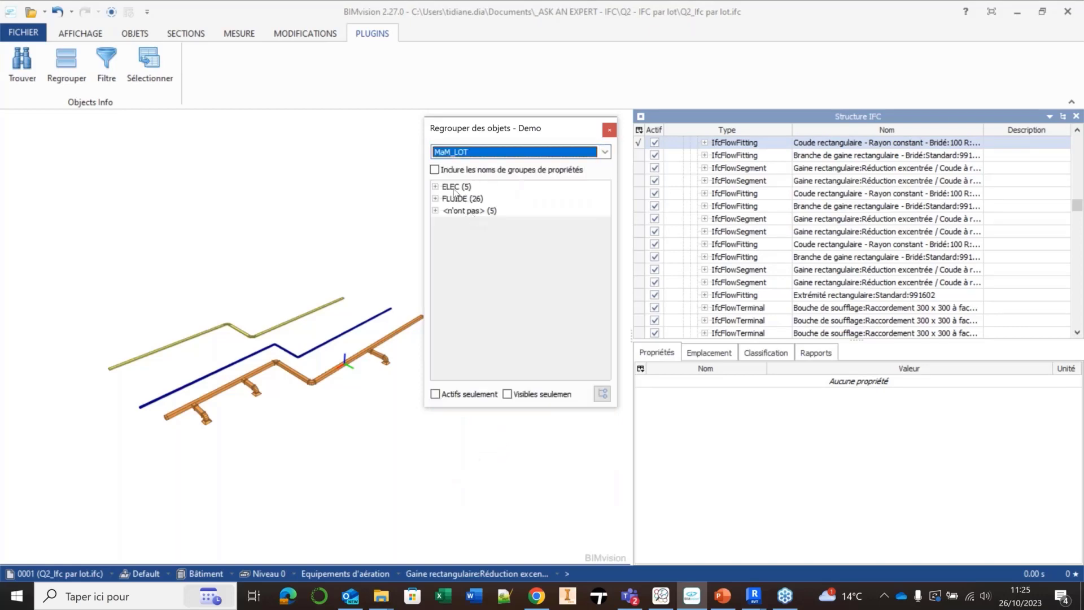
- Select the ELEC and FLUIDE groups alternately to check which elements belong to each trade in the model
{"action": "left_click", "coordinate": [454, 188]}
{"action": "left_click", "coordinate": [459, 199]}
{"action": "left_click", "coordinate": [457, 188]}
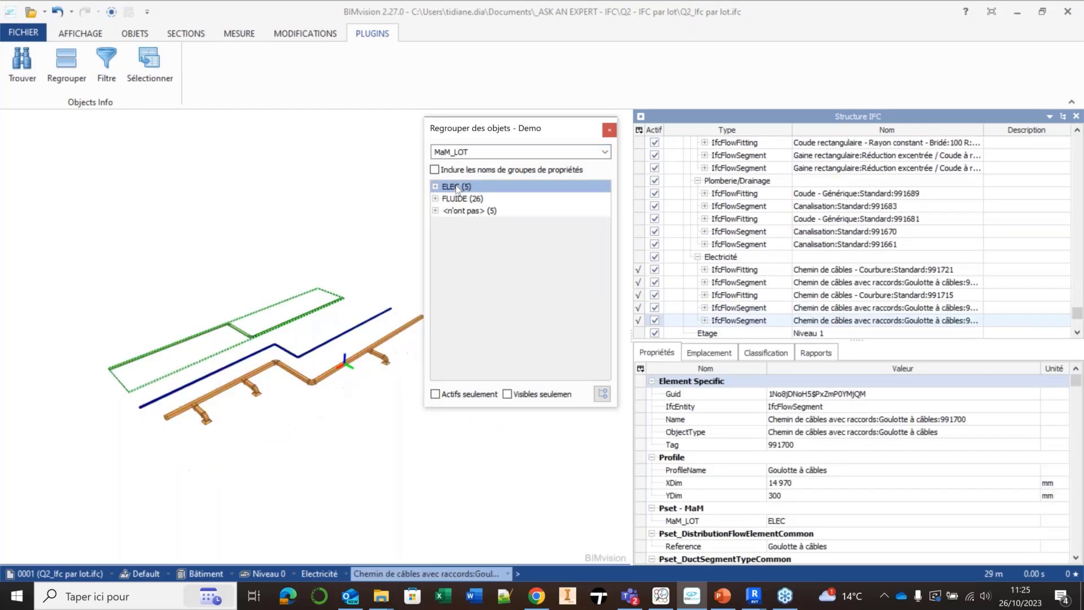
{"action": "left_click", "coordinate": [459, 199]}
{"action": "left_click", "coordinate": [457, 187]}
{"action": "left_click", "coordinate": [460, 200]}
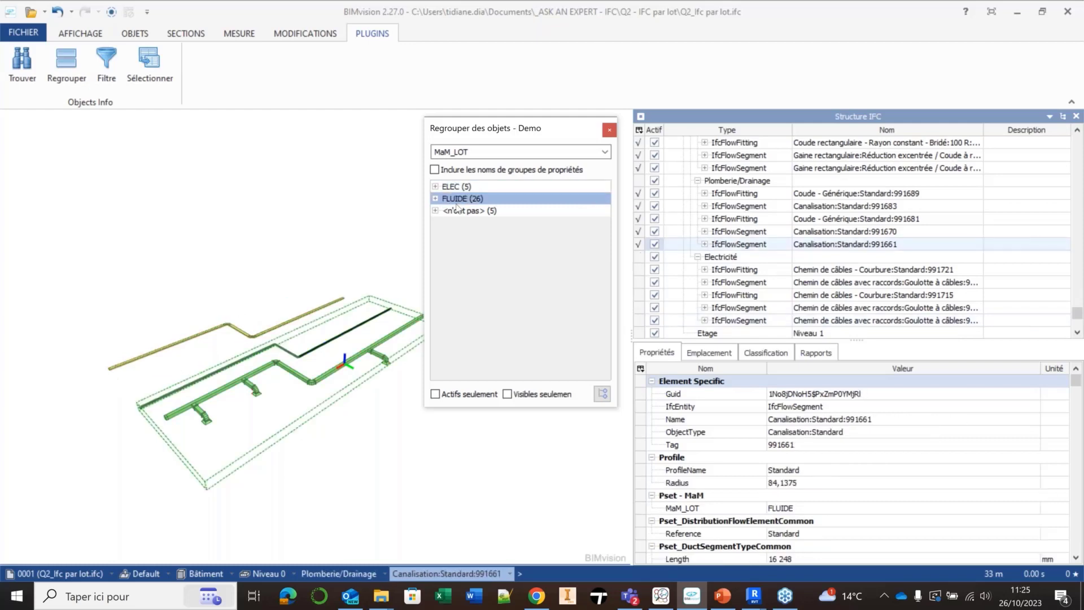
- Switch to BIMcollab ZOOM
{"action": "left_click", "coordinate": [653, 591]}
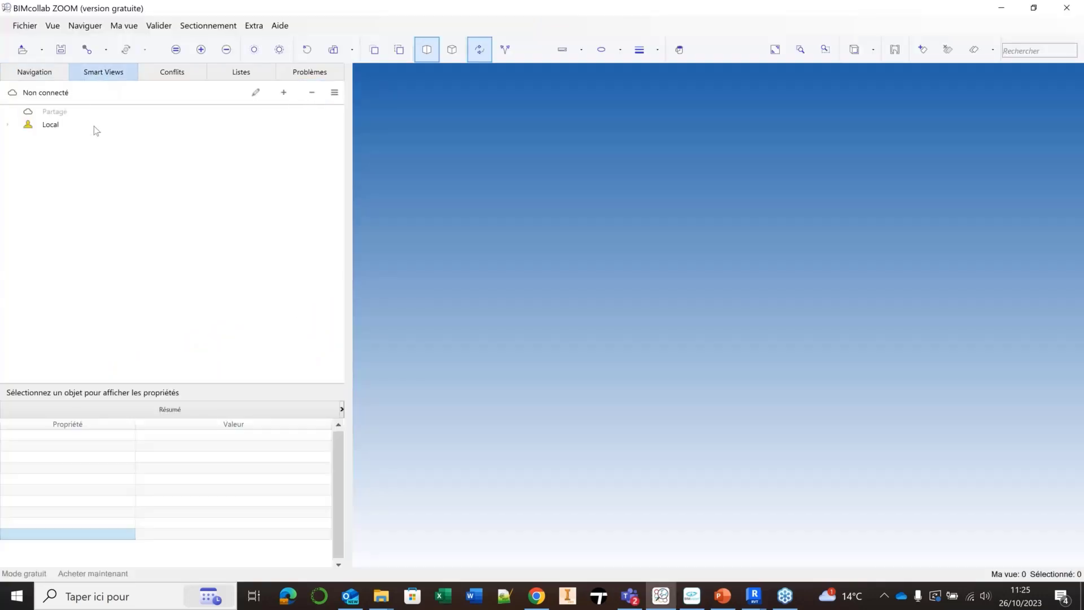